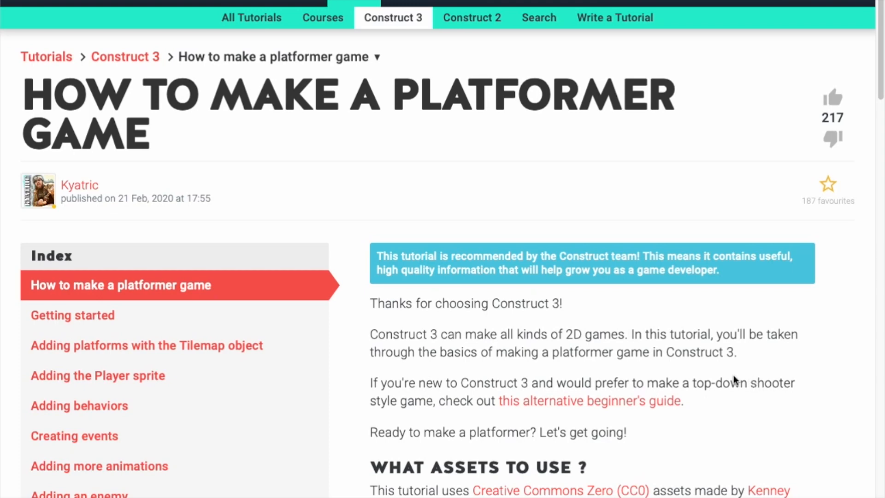
Find the assets section of the platformer tutorial and open the linked Abstract Platformer pack page
scroll(733, 375, down, 1)
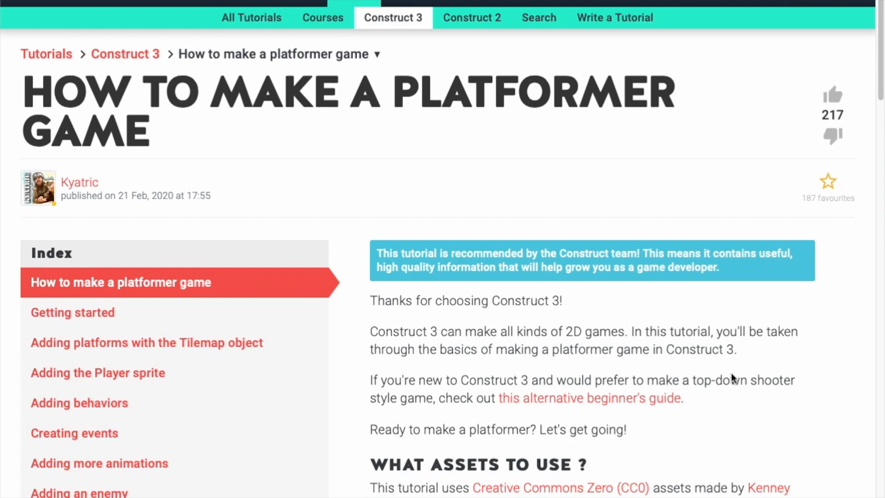
scroll(413, 409, down, 3)
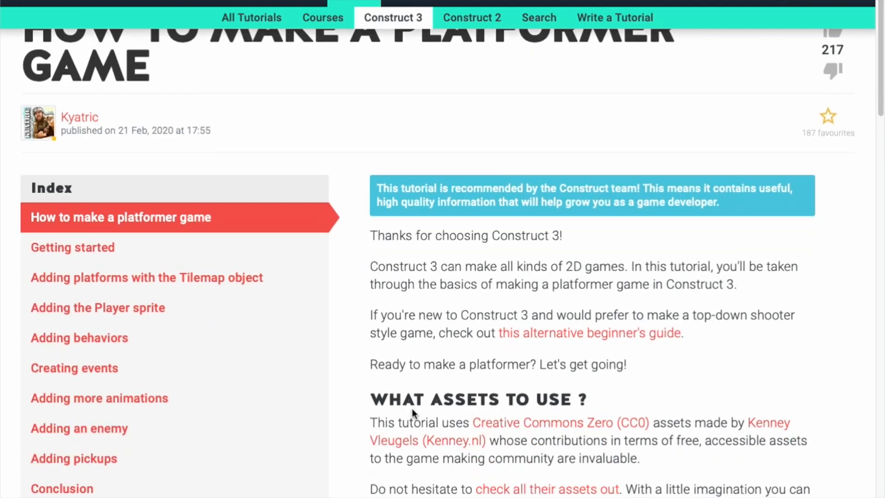
scroll(497, 476, down, 2)
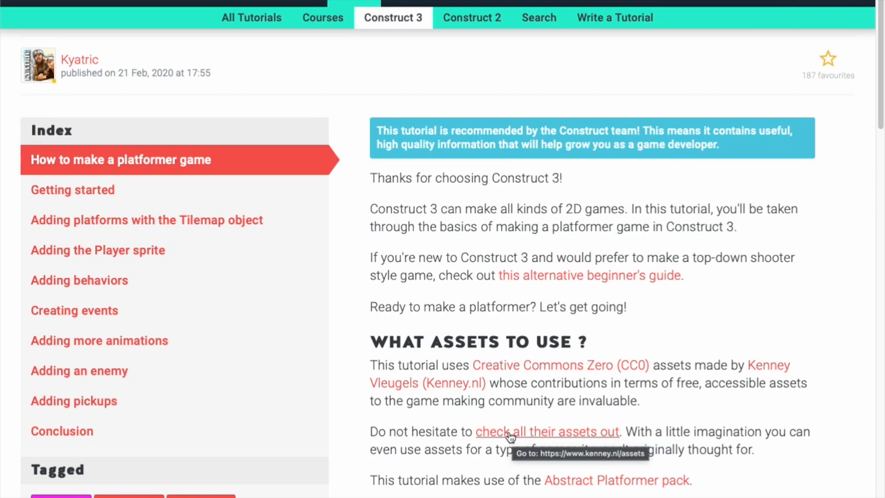
scroll(563, 433, down, 1)
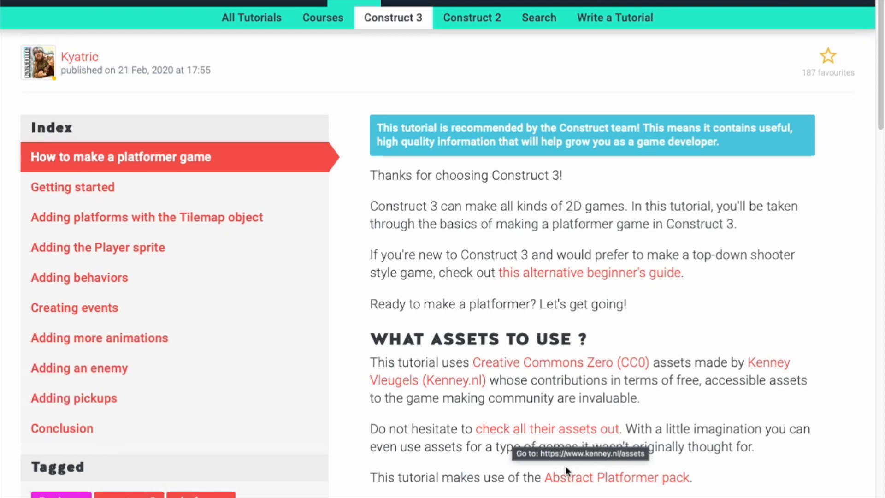
click(603, 479)
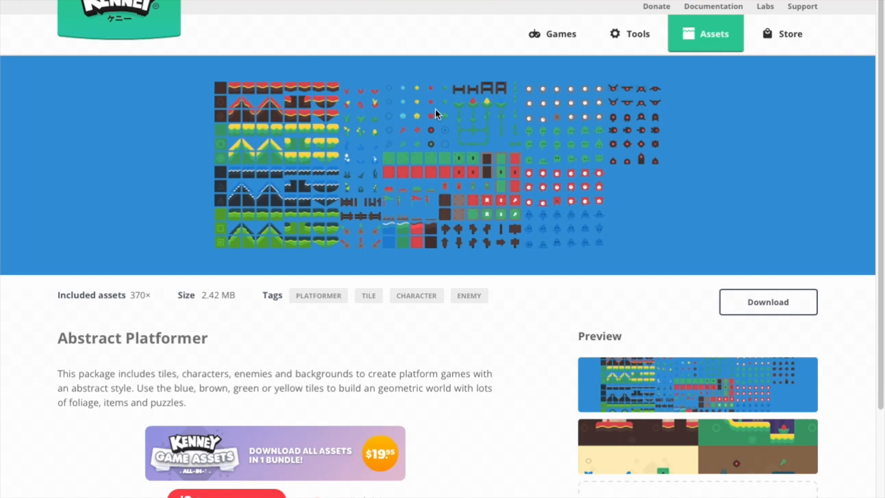
View the Abstract Platformer pack's sample scenes preview at full size, close it, and download the pack
click(676, 452)
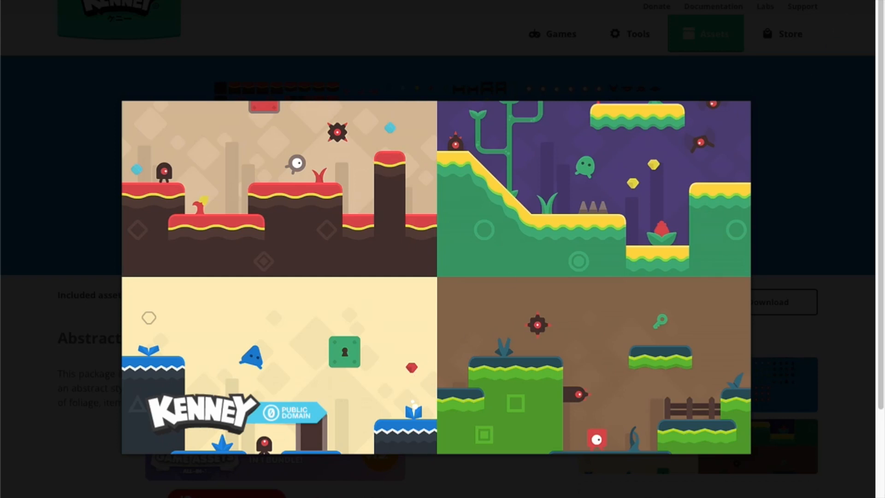
click(749, 187)
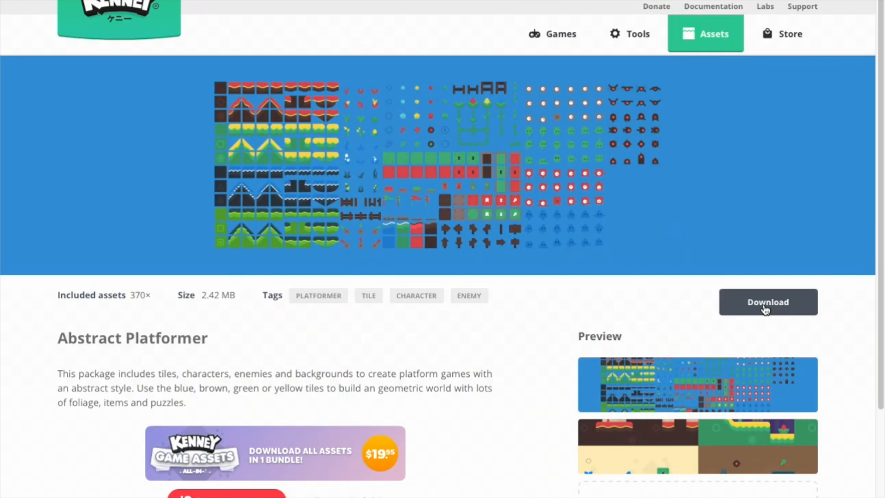
click(765, 308)
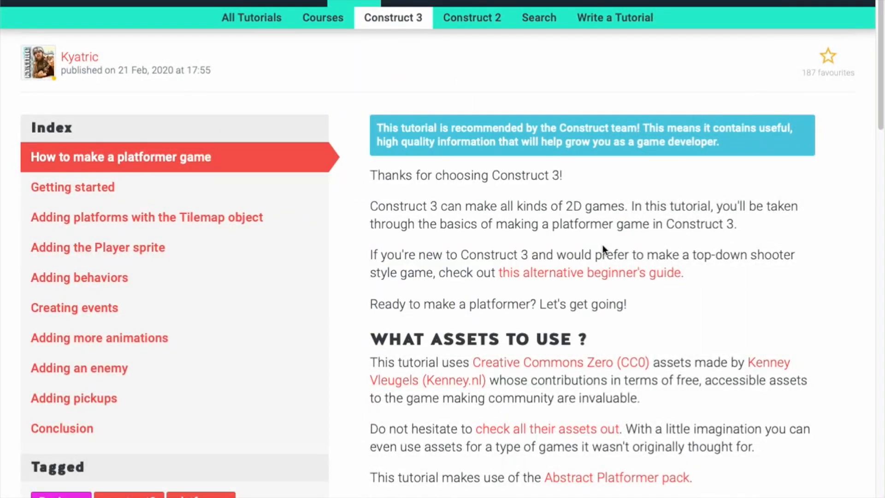
Go to page 2 of the tutorial, Getting started, and read through to the instructions for sizing the layout
scroll(434, 208, down, 5)
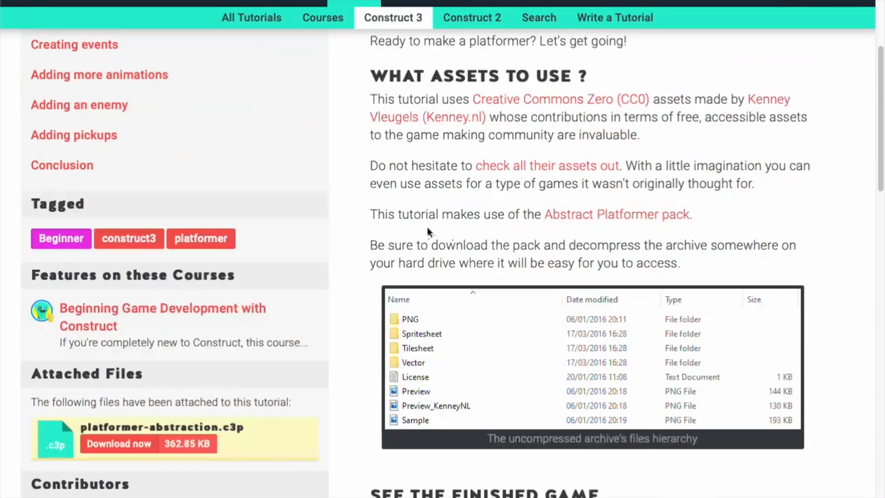
scroll(435, 228, down, 10)
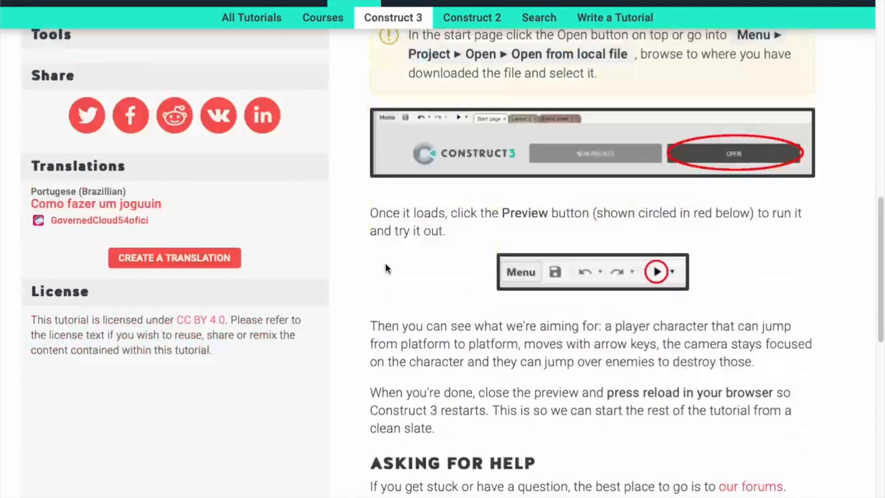
scroll(521, 436, down, 2)
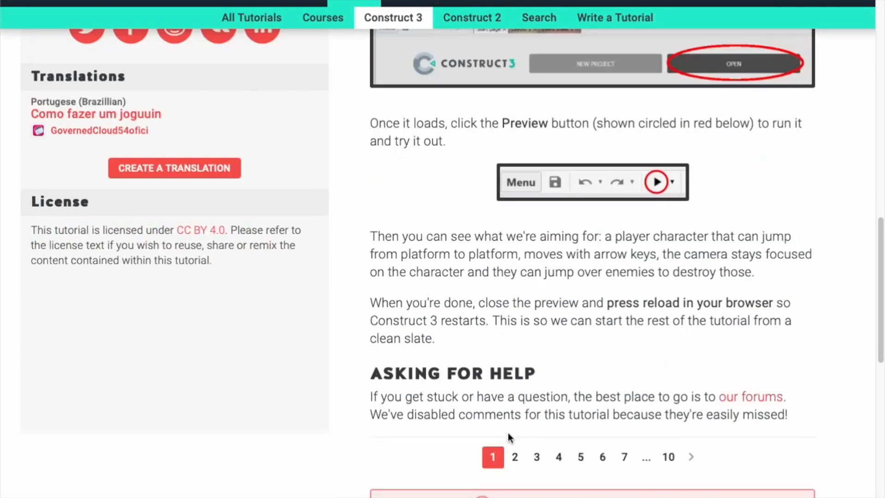
click(515, 457)
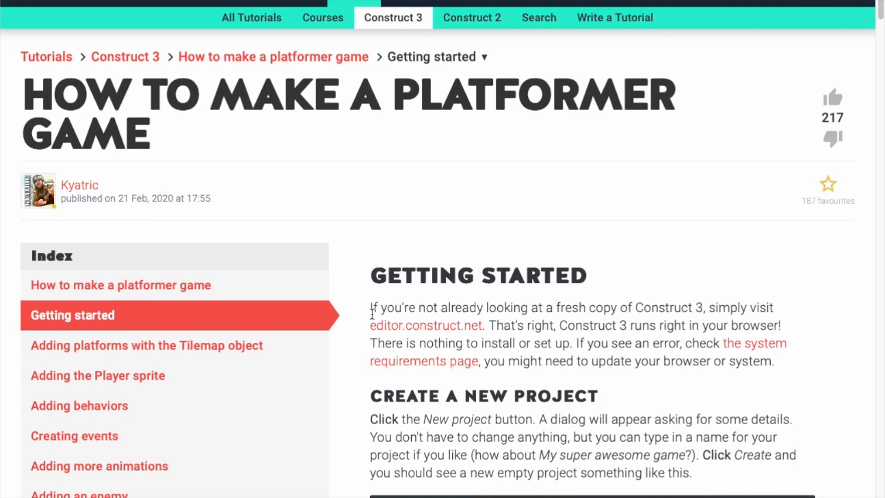
scroll(452, 222, down, 4)
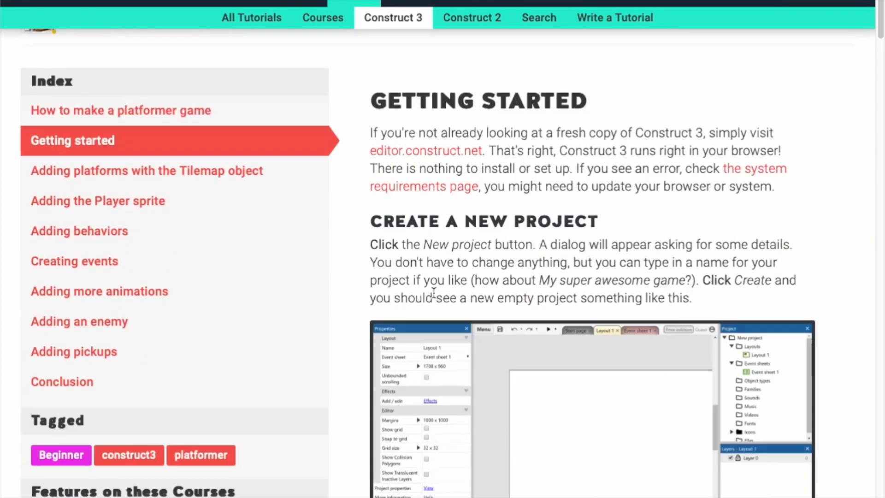
scroll(511, 253, down, 15)
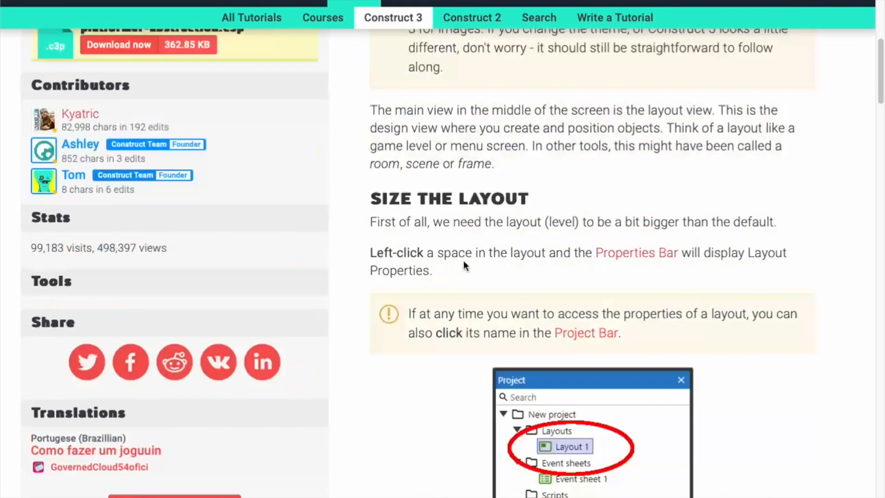
scroll(515, 353, down, 12)
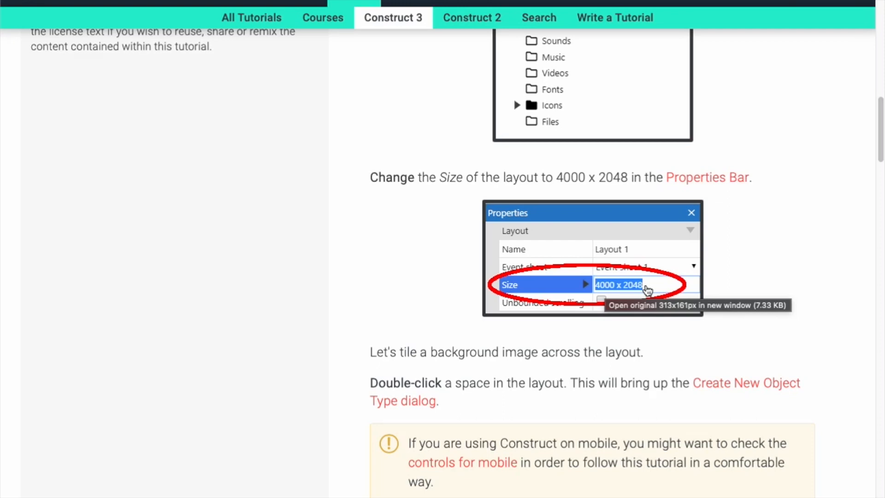
Open the Construct 3 free trial page, launch the editor, and decline the guided tour
mouse_move(355, 20)
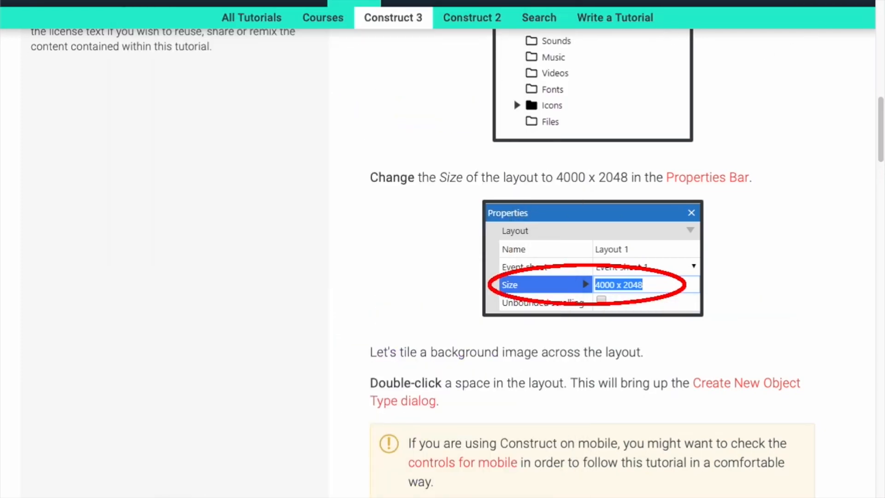
right_click(650, 4)
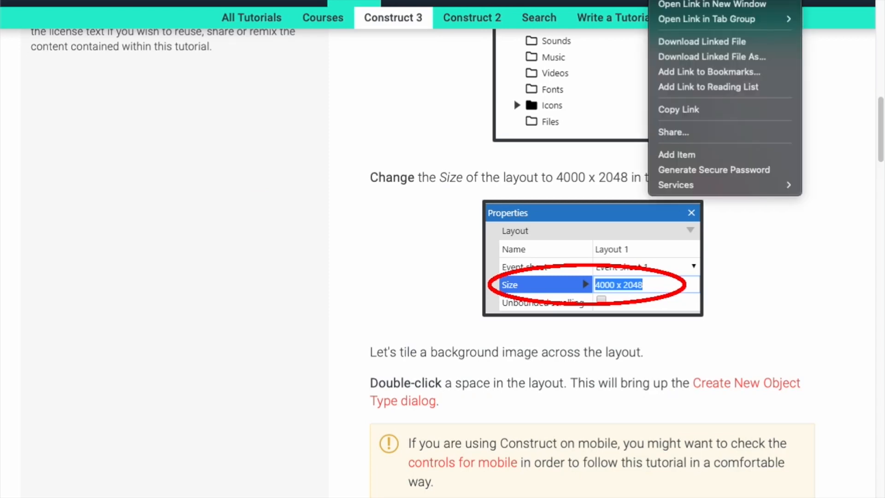
click(669, 0)
click(646, 0)
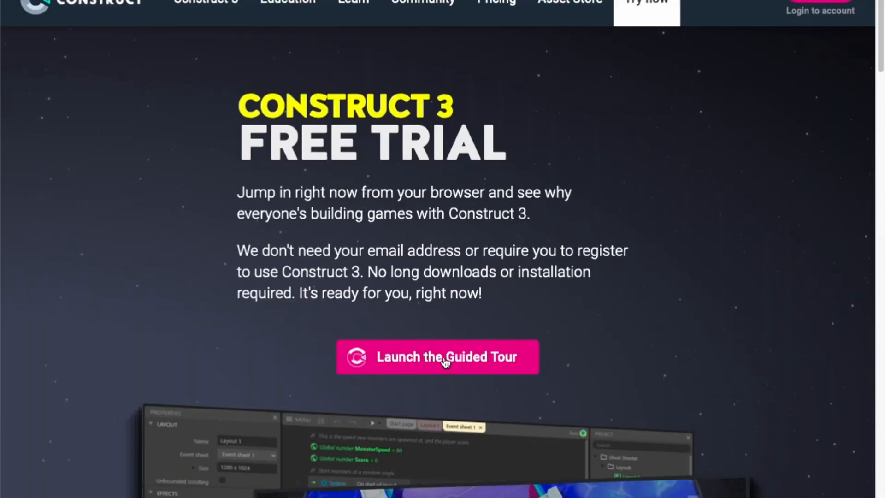
click(443, 362)
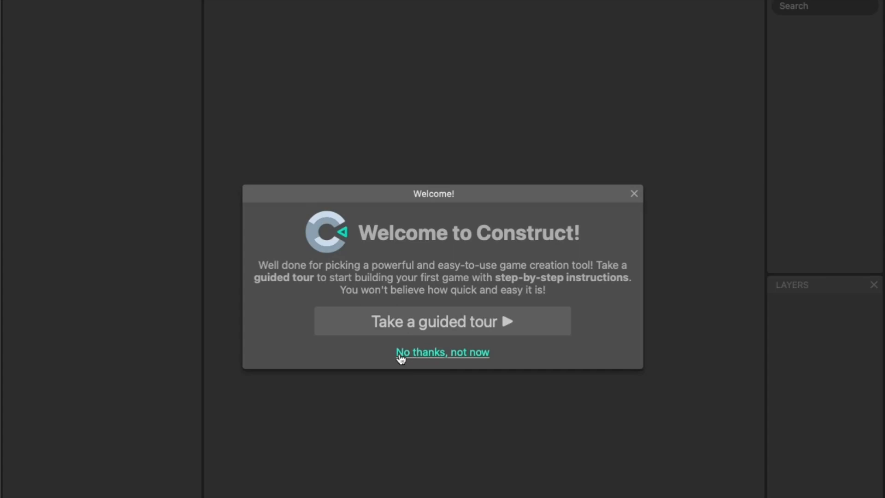
click(431, 357)
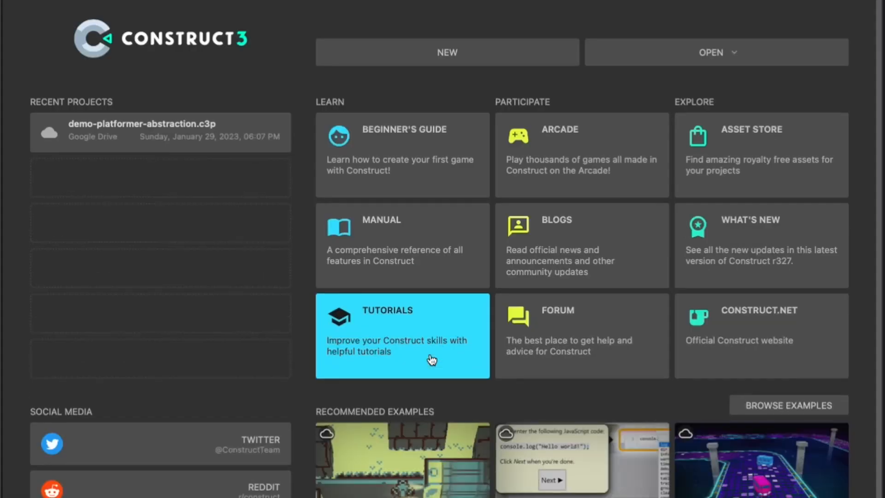
Start a new project and name it "How To Make A Platformer Game"
click(466, 58)
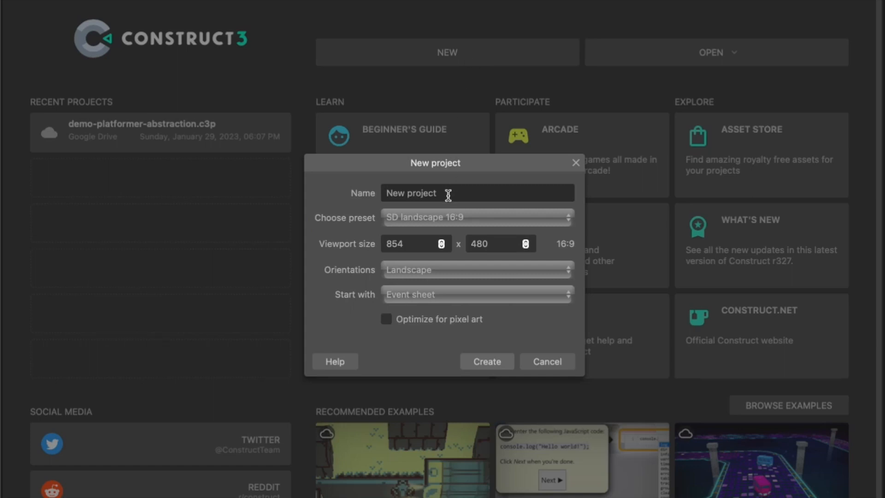
click(448, 196)
text(How To Make a)
key(BackSpace)
text(A Pllatformer Game)
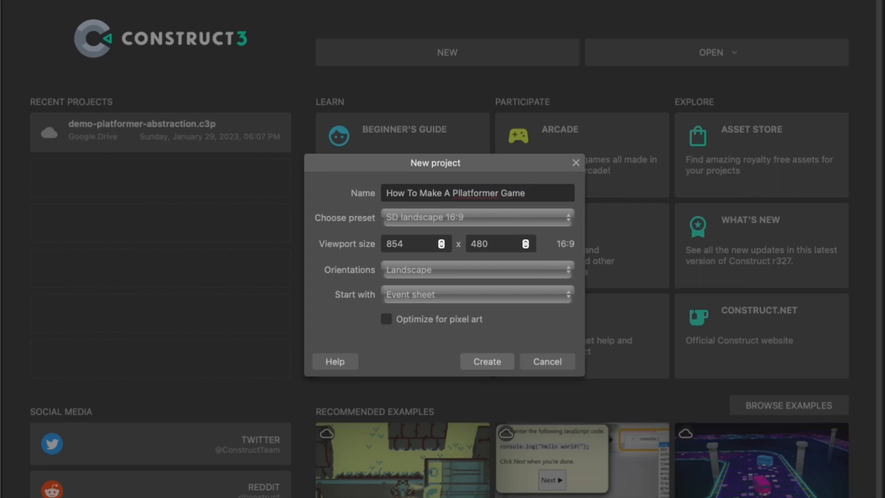
key(Left)
key(Left)
key(Left)
key(Left)
key(Left)
key(Left)
key(Left)
key(Left)
key(BackSpace)
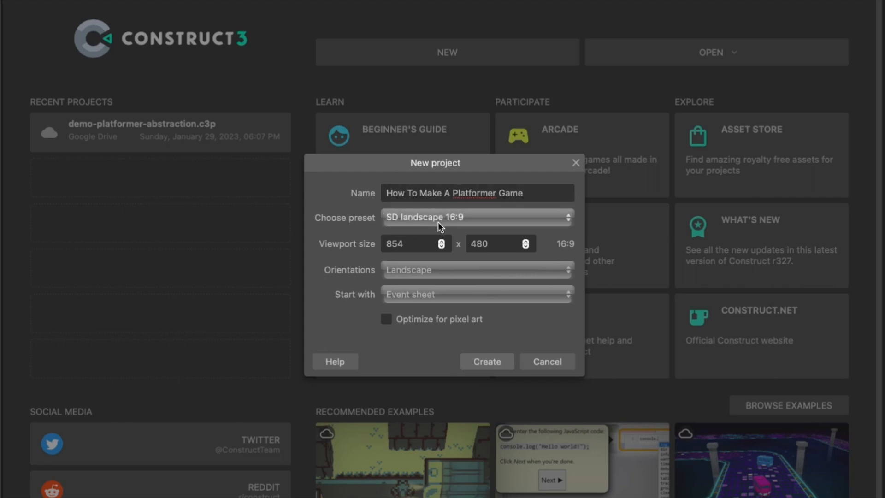
Choose the SD landscape 16:9 preset and create the project
click(400, 217)
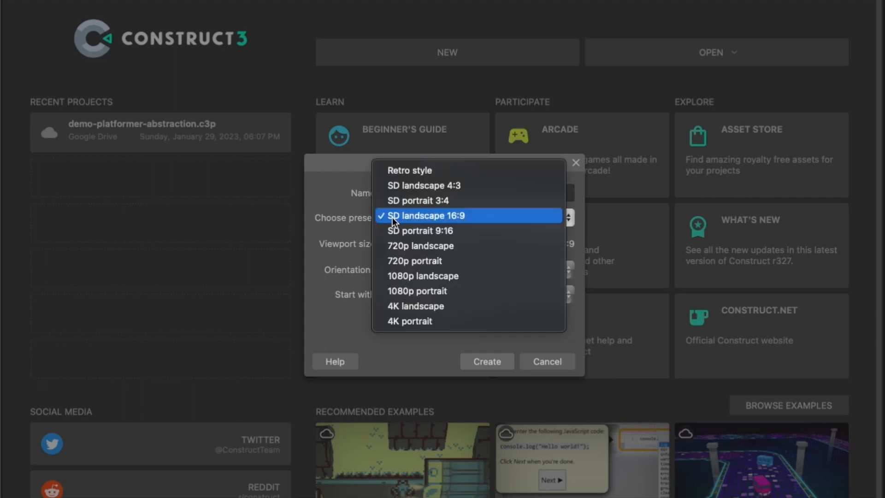
click(457, 218)
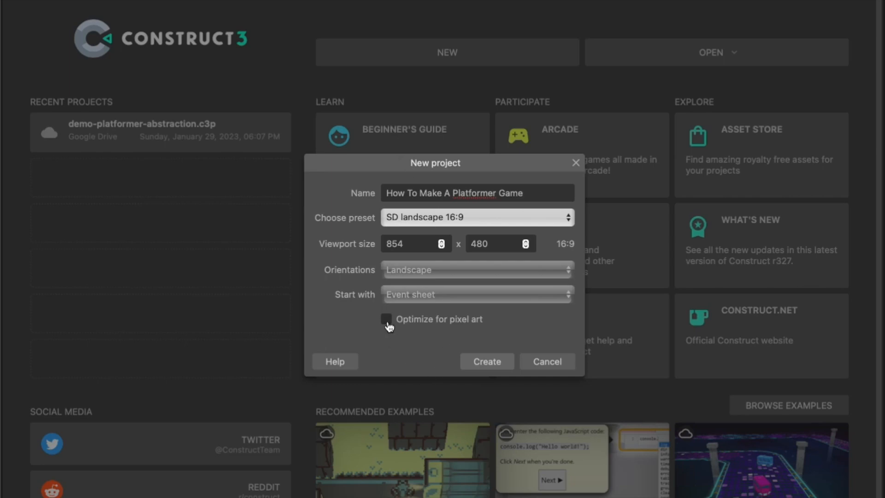
click(496, 363)
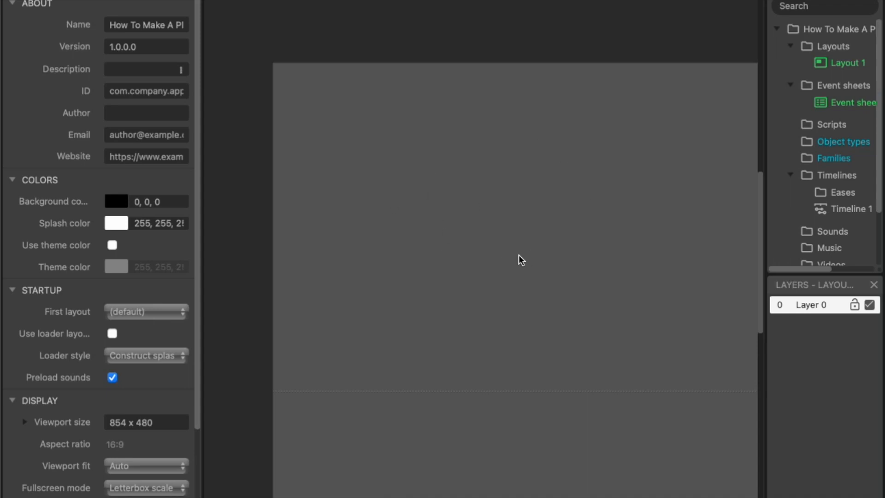
Select Layout 1 in the project to display its layout properties
click(484, 213)
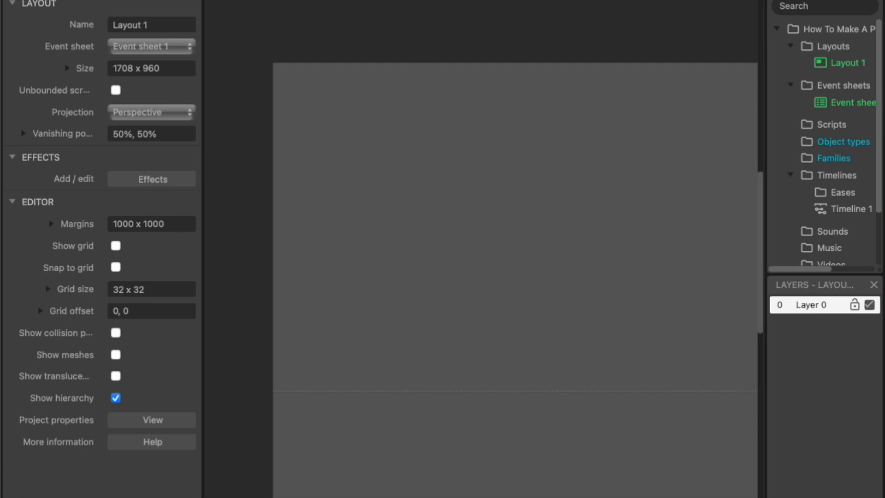
click(847, 68)
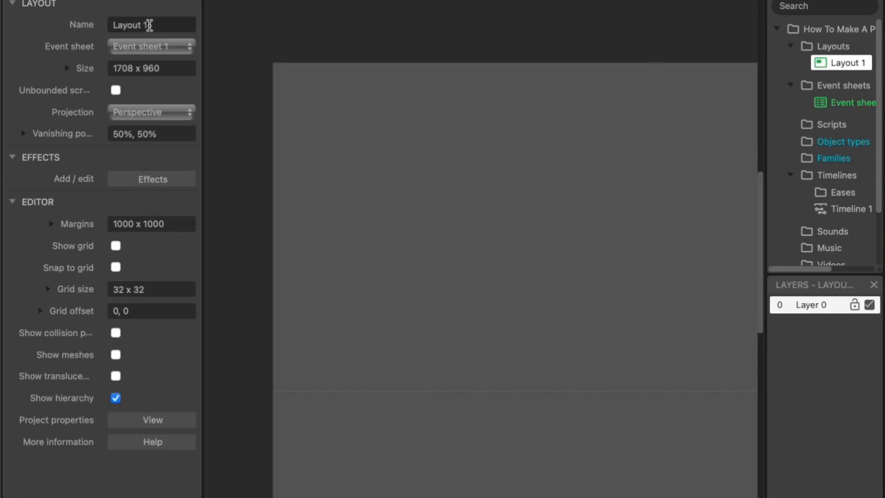
click(148, 26)
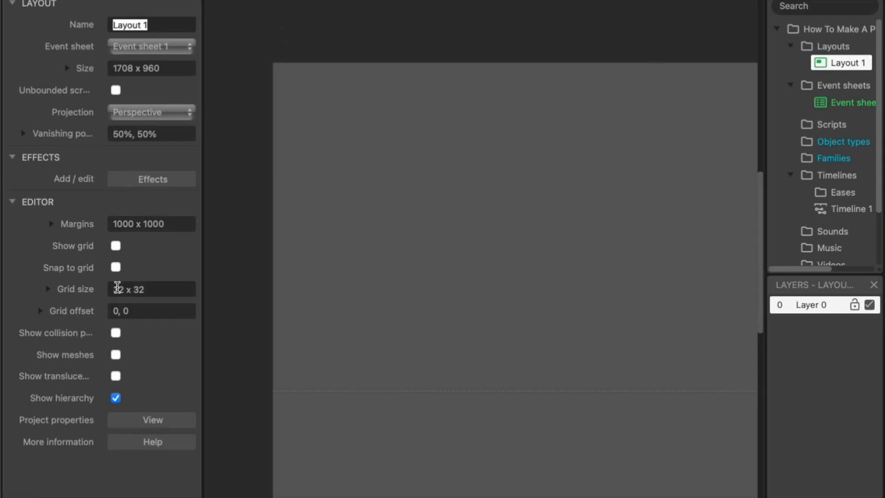
click(127, 27)
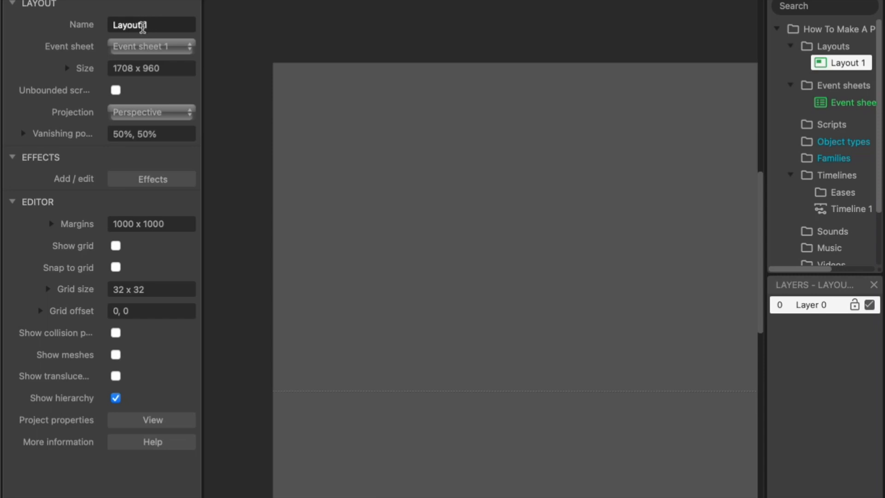
Expand Layout 1's size property and set the width to 2688 and the height to 480
click(161, 68)
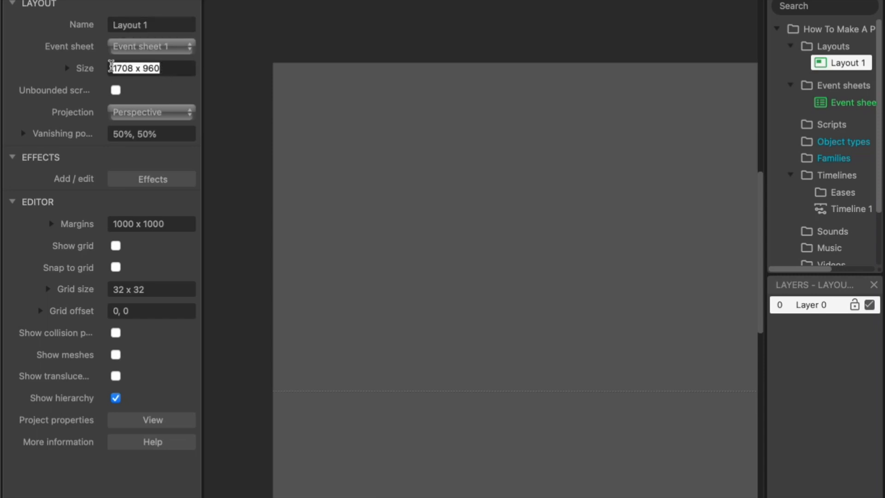
click(67, 68)
key(Tab)
key(Tab)
click(143, 94)
click(143, 110)
click(146, 93)
click(146, 111)
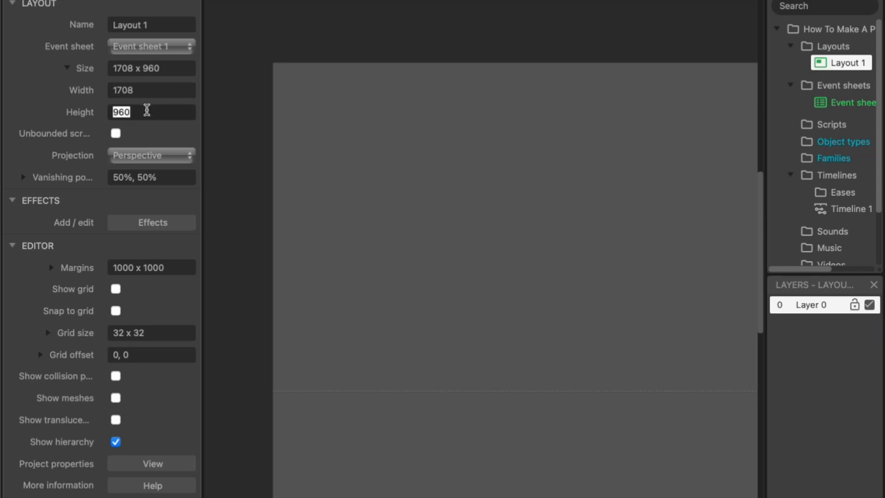
click(144, 93)
click(140, 114)
click(143, 99)
click(148, 91)
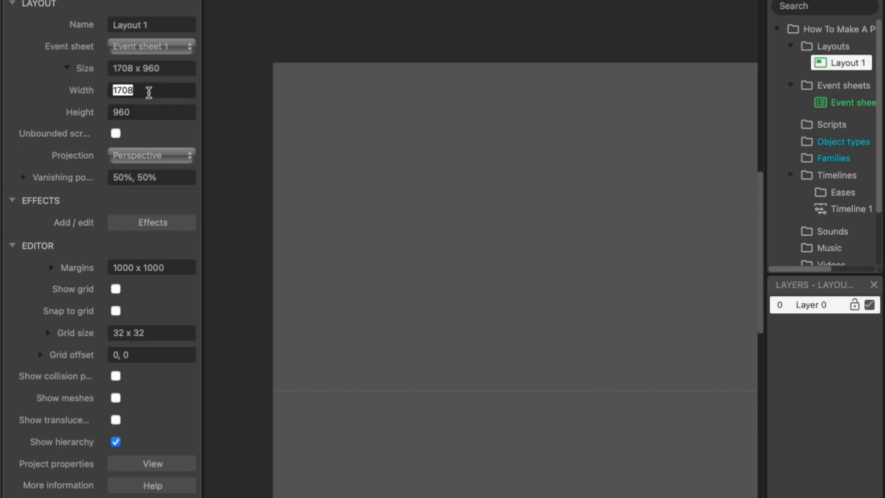
text(2688)
click(137, 111)
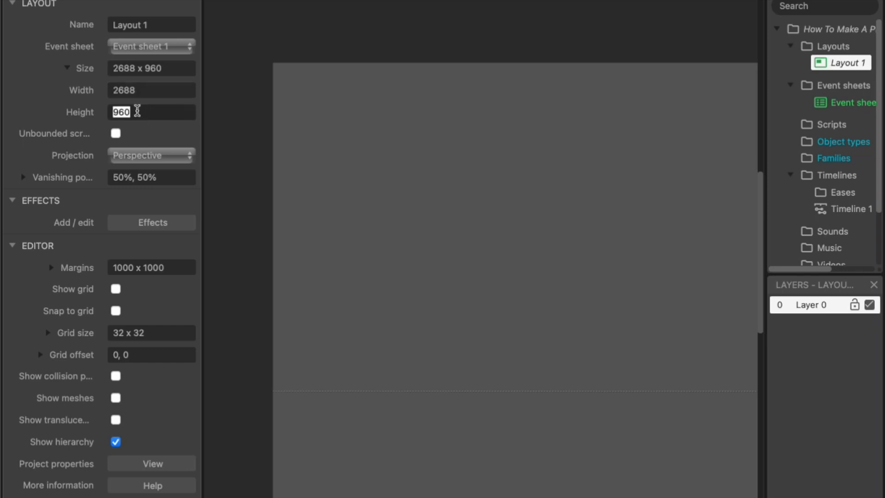
text(480)
key(Return)
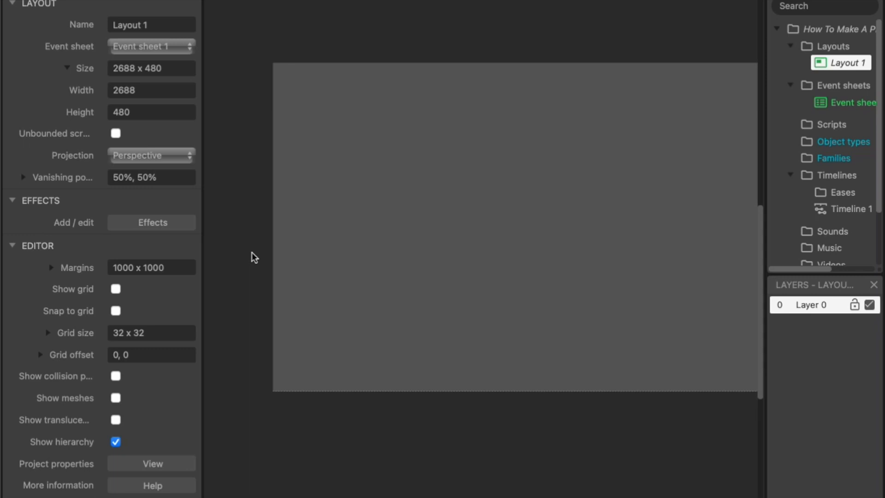
Examine Layout 1's full extent against the viewport outline, and check its width and height values
ctrl+scroll(307, 229, down, 3)
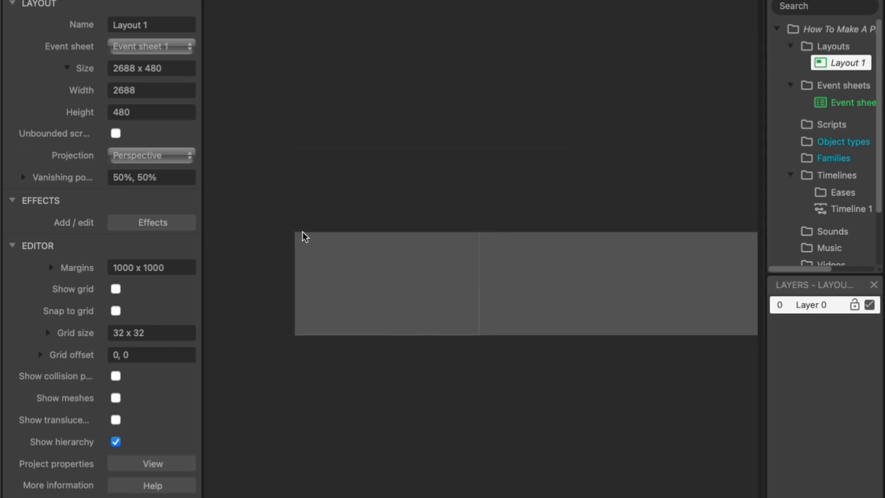
ctrl+scroll(304, 236, down, 1)
ctrl+scroll(301, 240, down, 1)
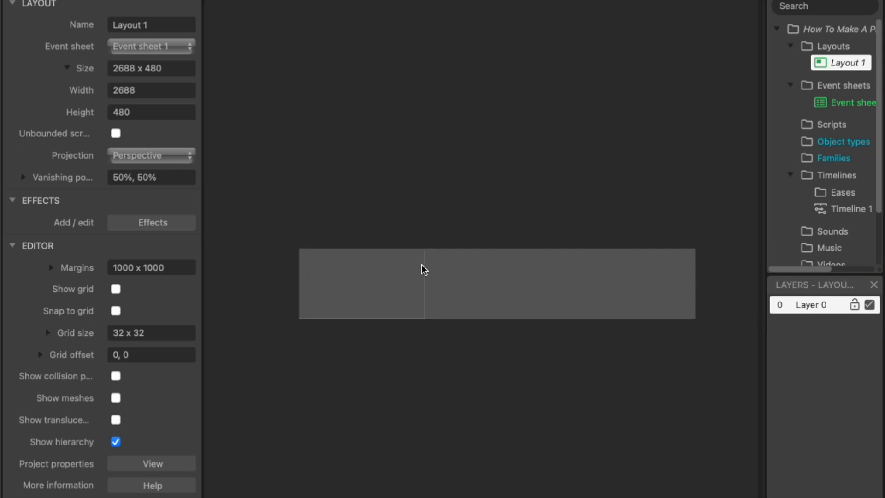
ctrl+scroll(429, 274, up, 3)
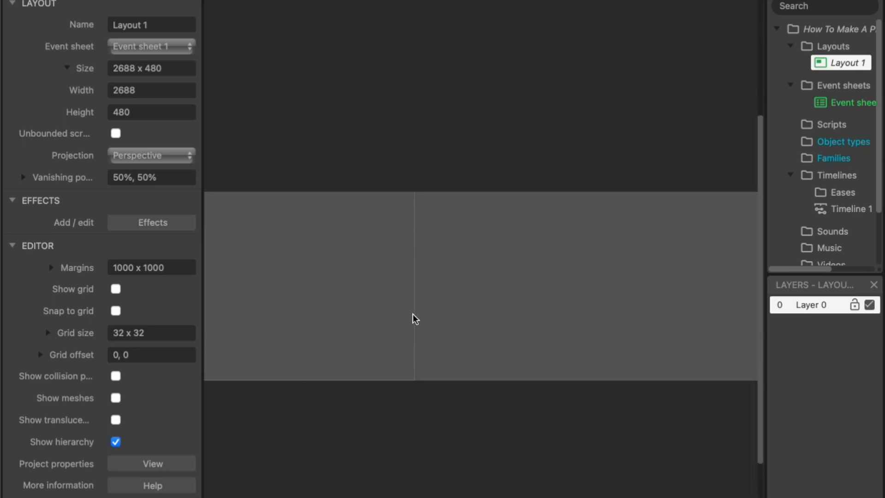
ctrl+scroll(415, 318, up, 3)
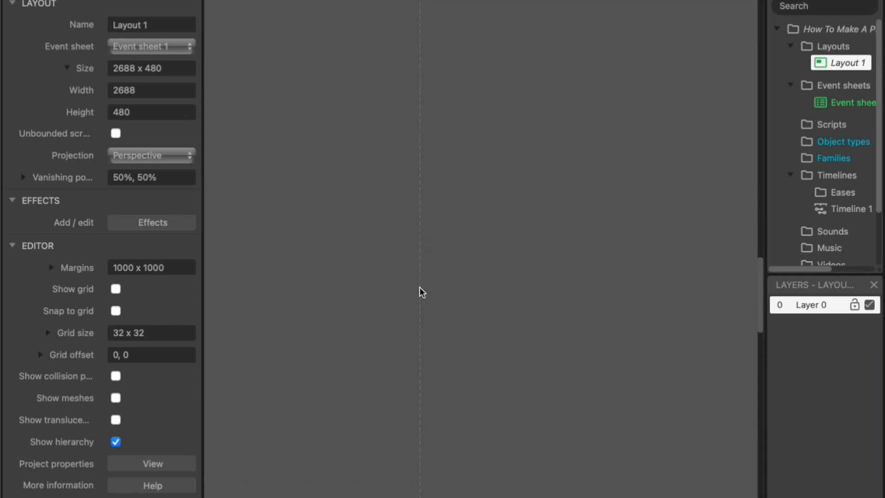
ctrl+scroll(422, 292, down, 5)
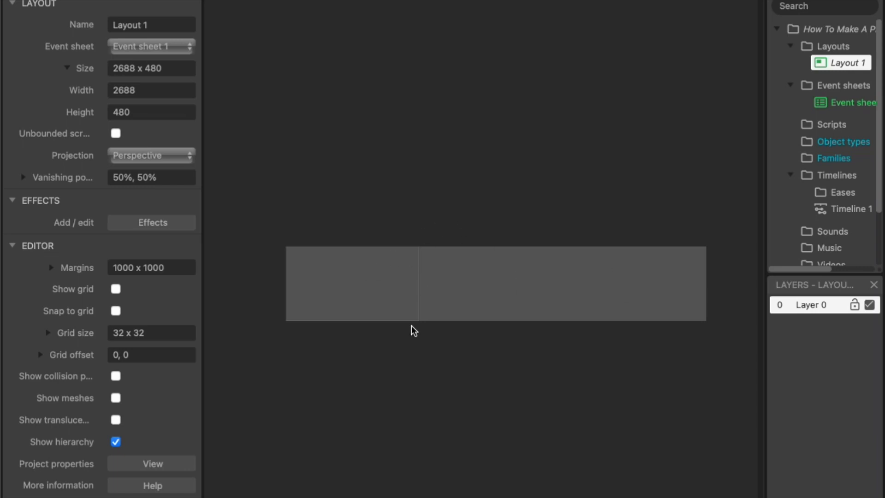
double_click(136, 90)
double_click(117, 113)
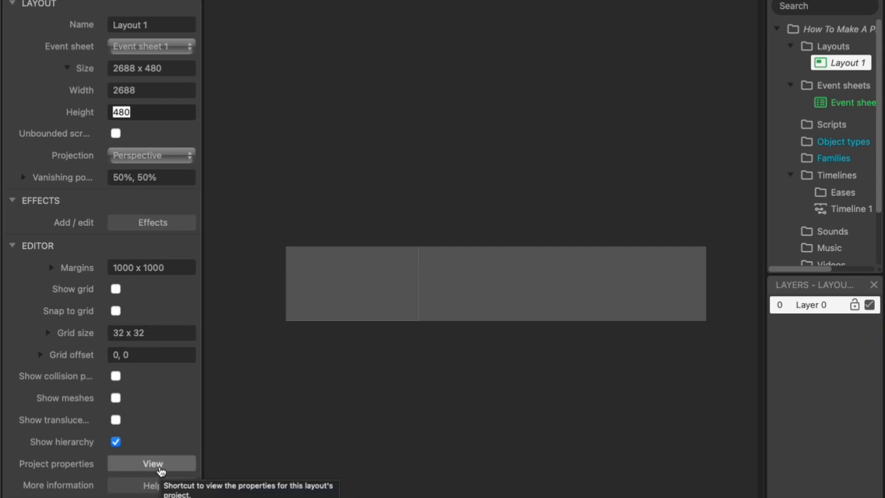
View the project properties and check the viewport's width and height, then return to the layout properties
click(159, 469)
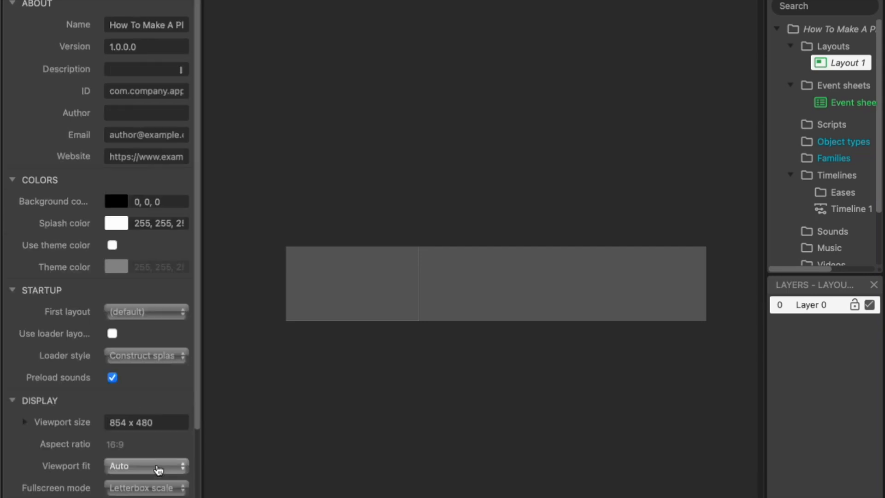
click(152, 422)
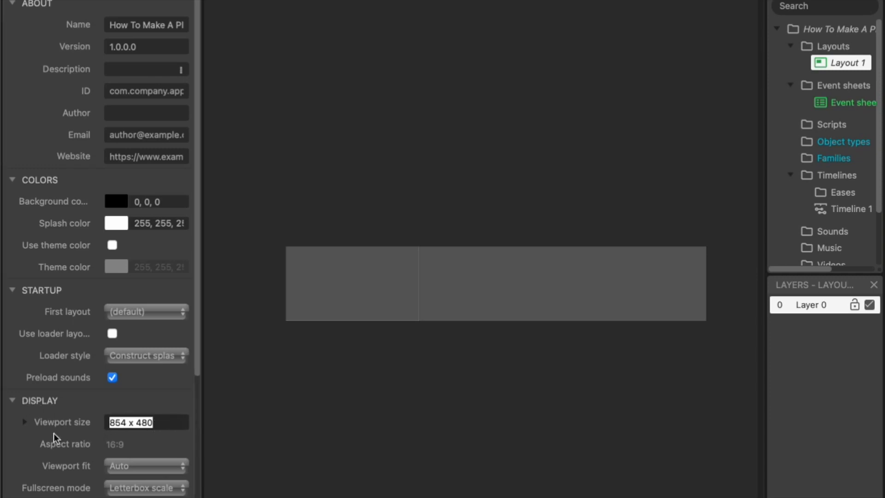
click(25, 423)
click(151, 466)
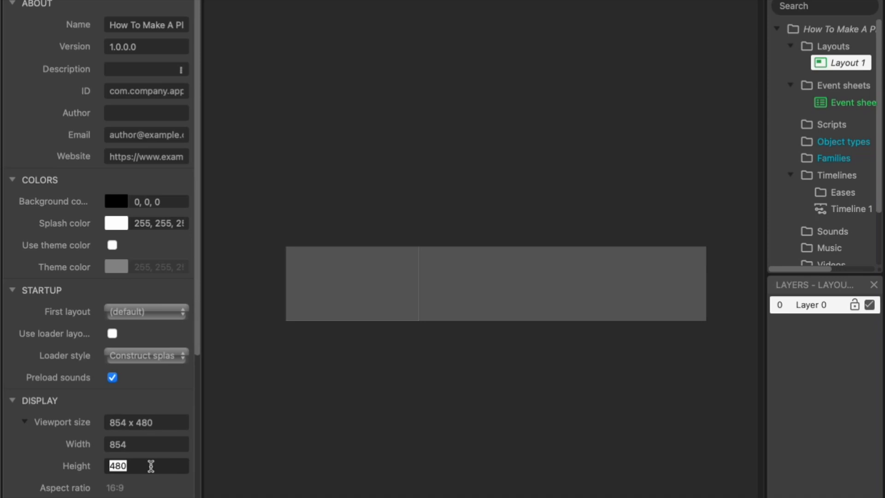
click(410, 180)
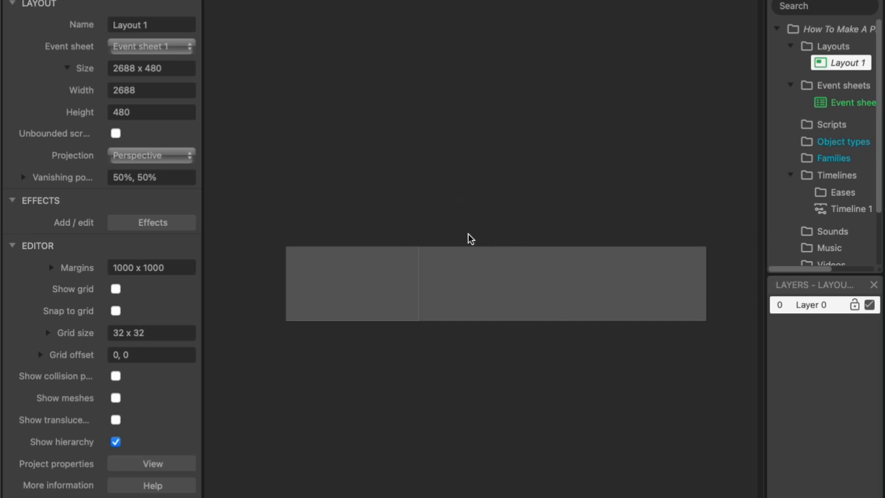
Insert a Tiled Background object named "SolidBackground" and place it inside the viewport area of Layout 1
right_click(437, 185)
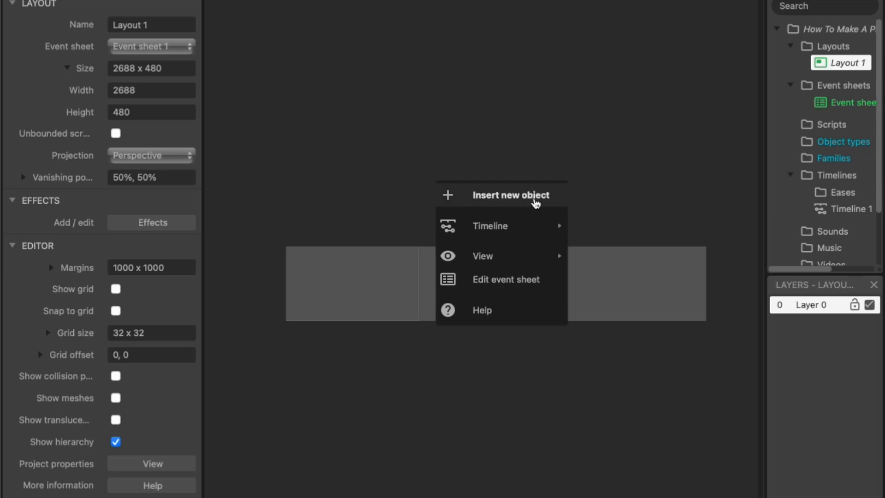
click(524, 203)
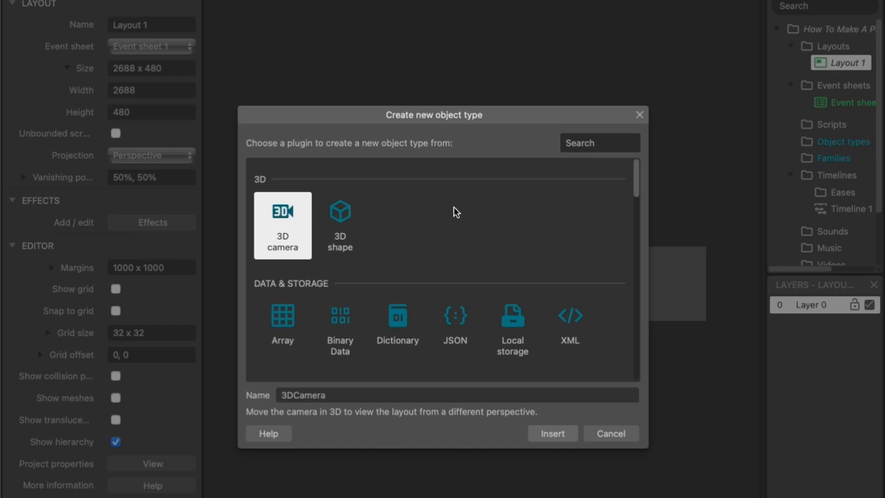
scroll(441, 245, down, 3)
scroll(436, 246, down, 4)
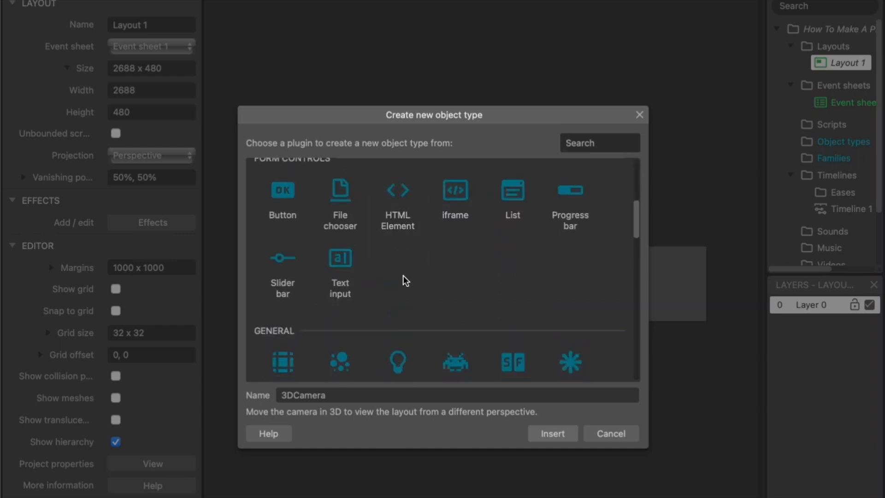
scroll(393, 227, down, 5)
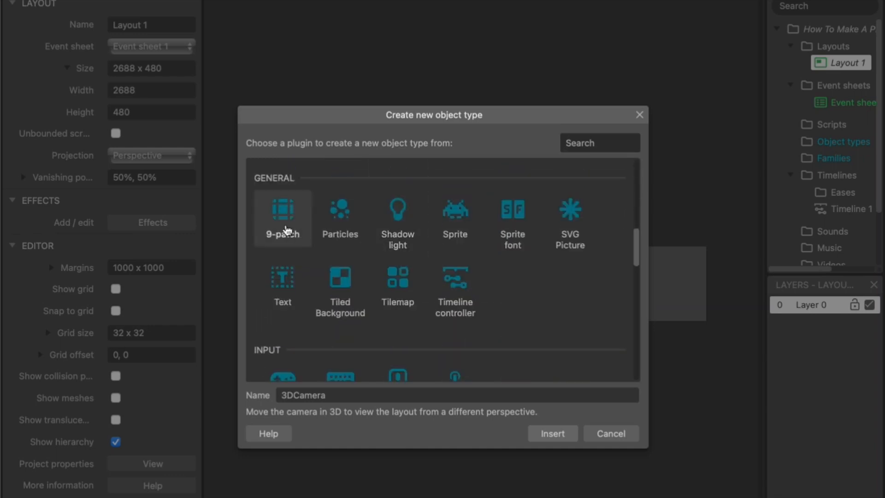
click(340, 291)
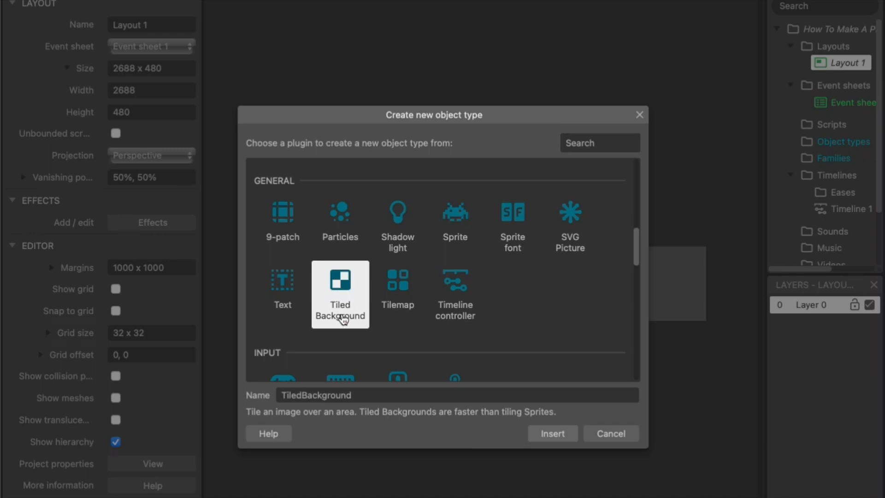
double_click(341, 398)
text(S)
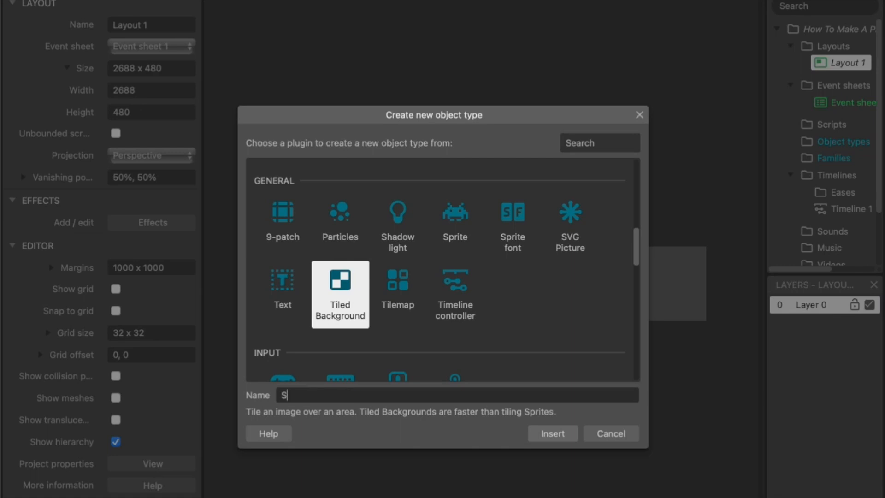
text(olidBackground)
key(Return)
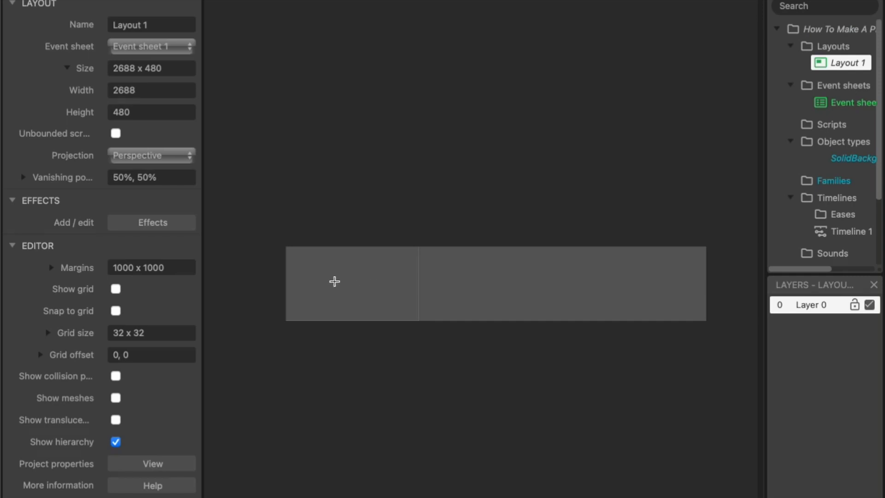
click(332, 283)
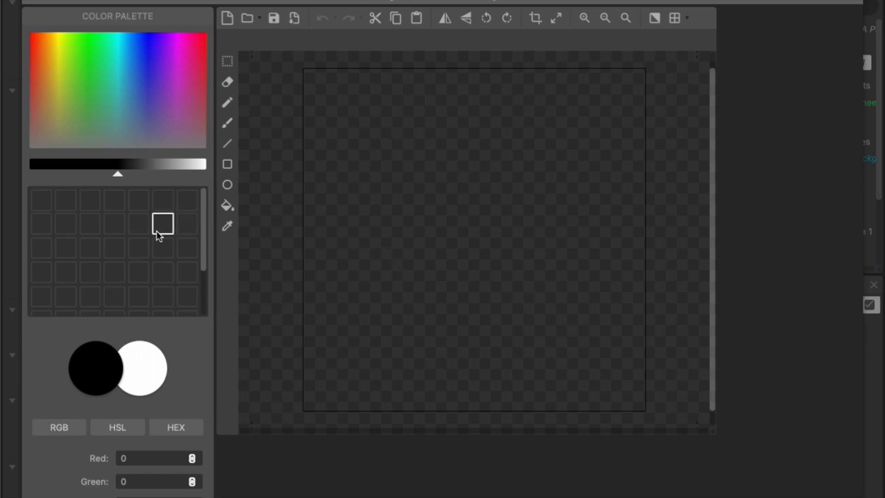
Load set1_background.png from the abstract-platformer-370-assets PNG Backgrounds folder as SolidBackground's image and close the image editor
click(248, 23)
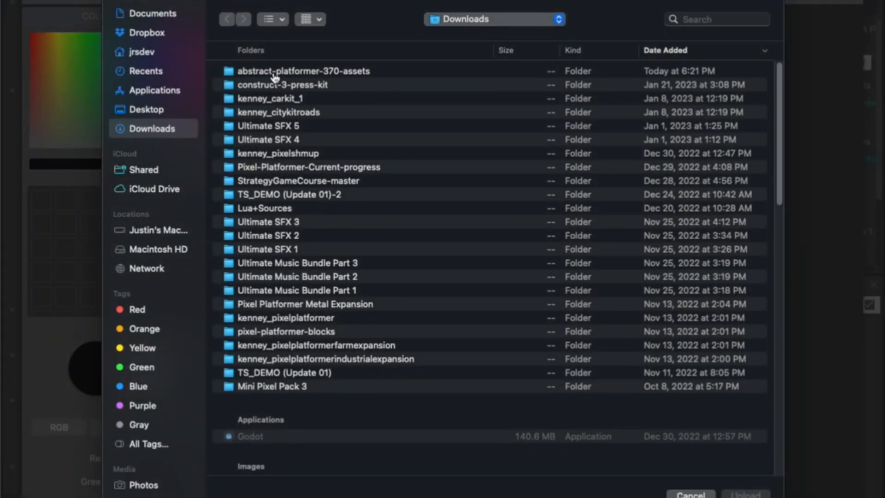
double_click(296, 74)
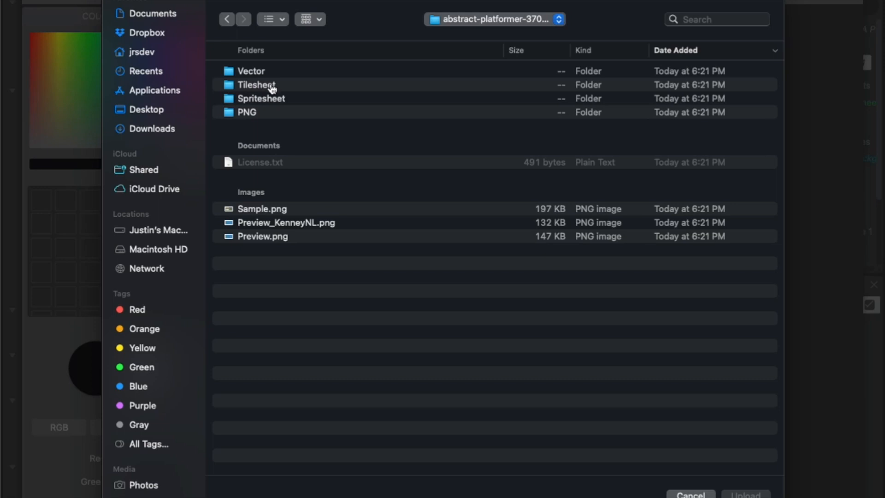
double_click(251, 115)
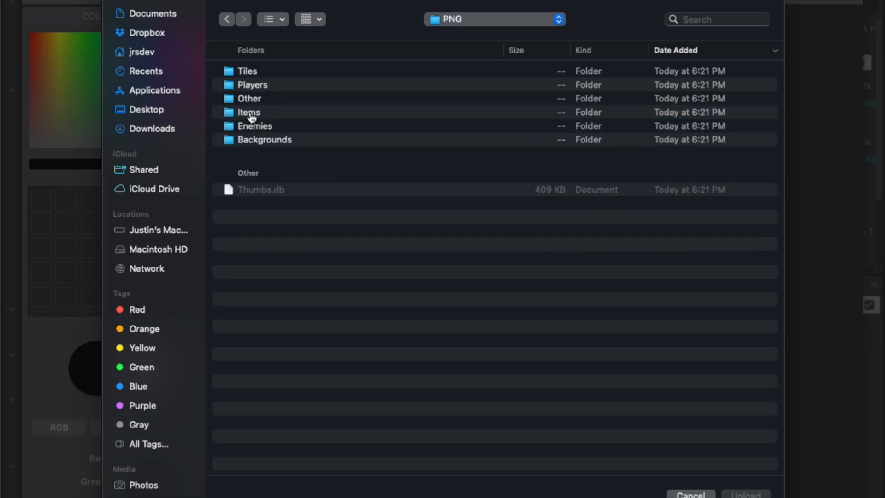
double_click(284, 141)
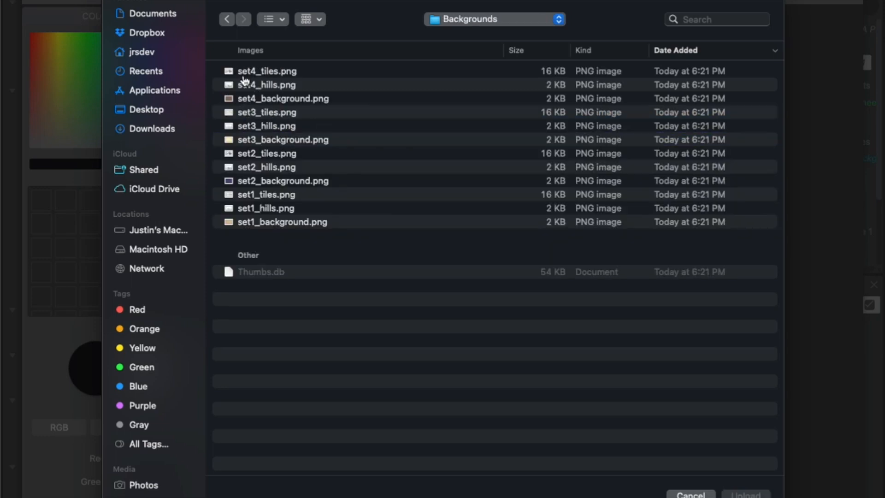
click(247, 224)
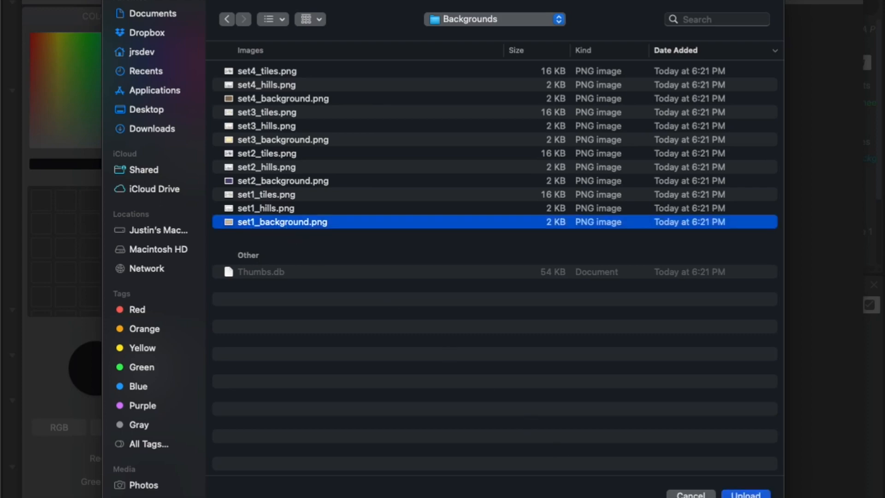
click(737, 495)
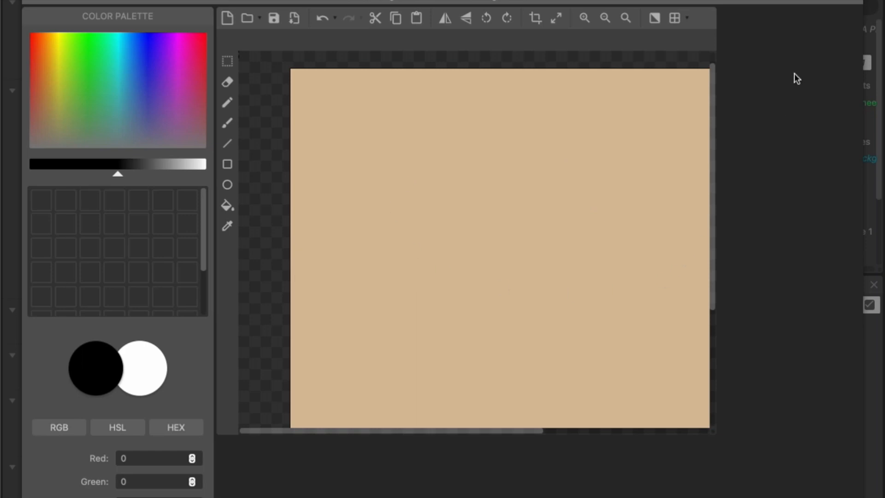
click(851, 3)
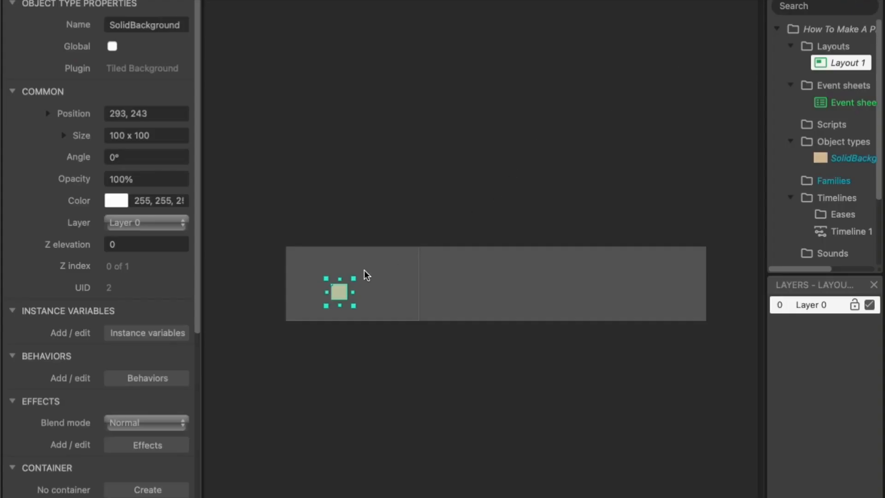
Move and stretch SolidBackground roughly over the whole layout, about 2671 x 494 at about -14, -15
drag(340, 299, 362, 304)
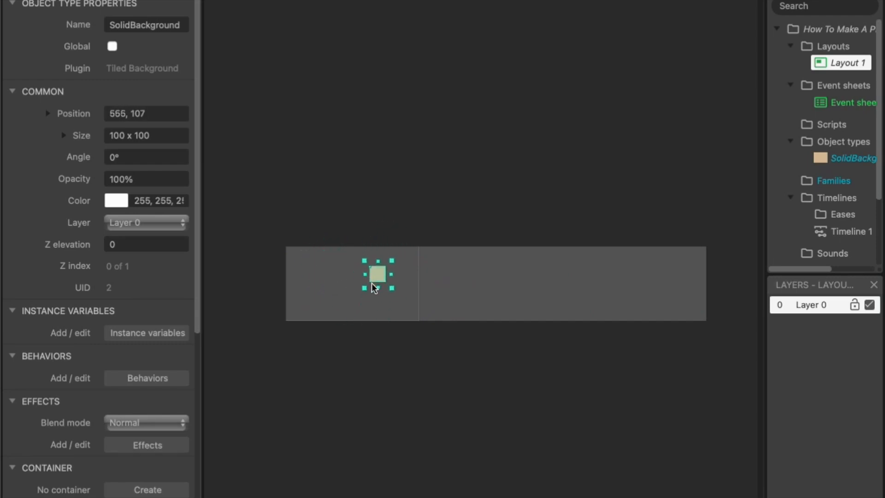
drag(439, 303, 710, 329)
mouse_move(506, 285)
mouse_down()
mouse_move(495, 274)
mouse_move(495, 285)
mouse_move(503, 283)
mouse_up()
click(148, 115)
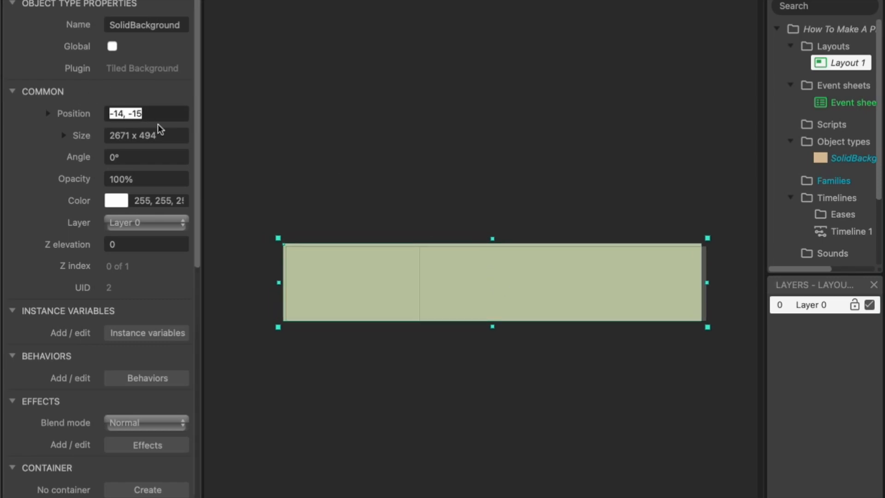
click(163, 133)
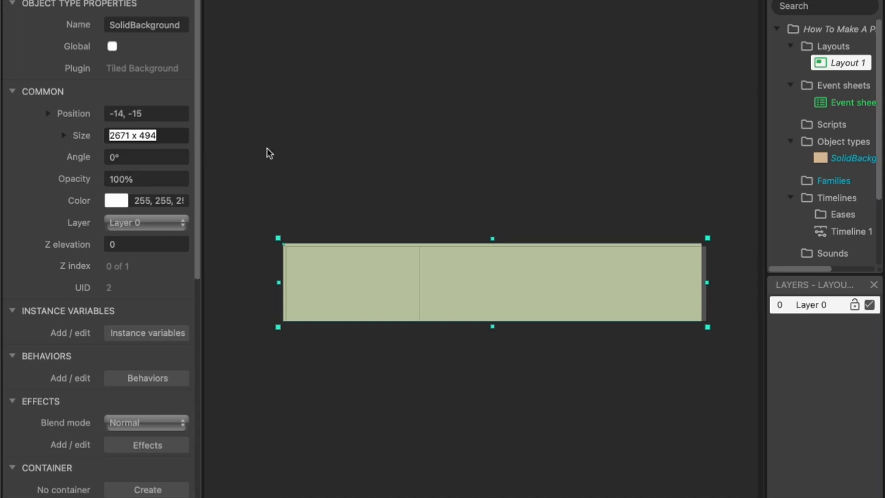
Enable snap to grid for Layout 1 and move SolidBackground to position 0, 0
click(315, 121)
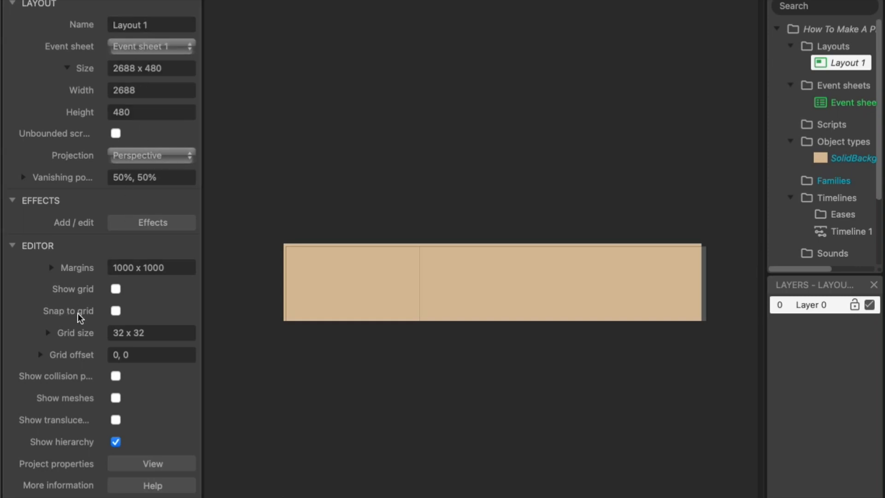
click(116, 312)
mouse_move(330, 292)
mouse_down()
mouse_move(322, 215)
mouse_move(381, 288)
mouse_move(336, 299)
mouse_move(325, 297)
mouse_move(320, 280)
mouse_up()
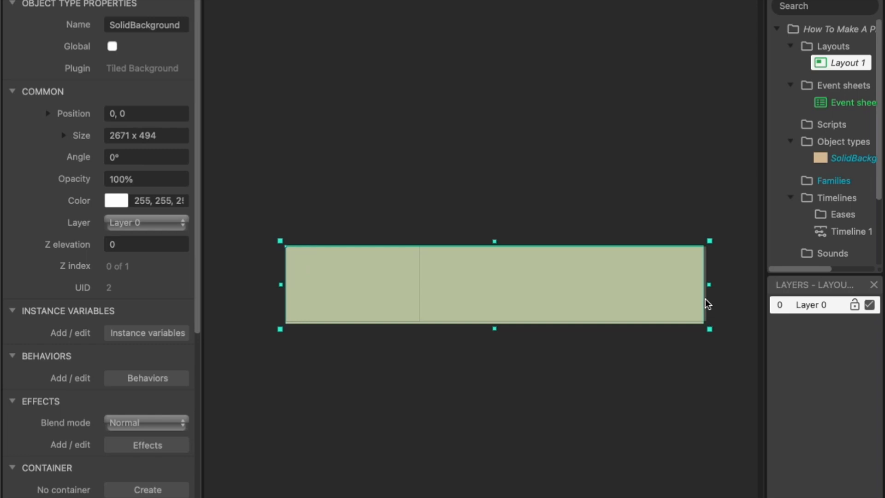
Resize SolidBackground to 2688 x 480 so its edges match the layout bounds
mouse_move(709, 287)
mouse_down()
mouse_move(553, 285)
mouse_move(711, 285)
mouse_up()
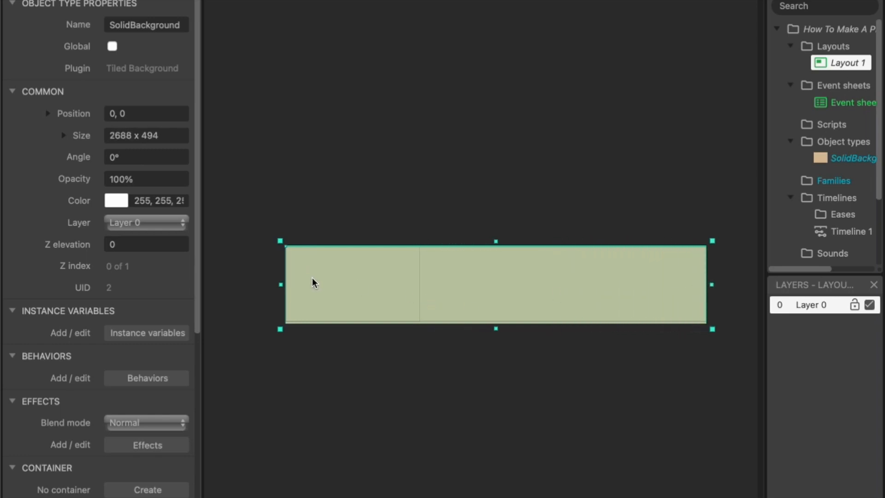
drag(495, 330, 495, 328)
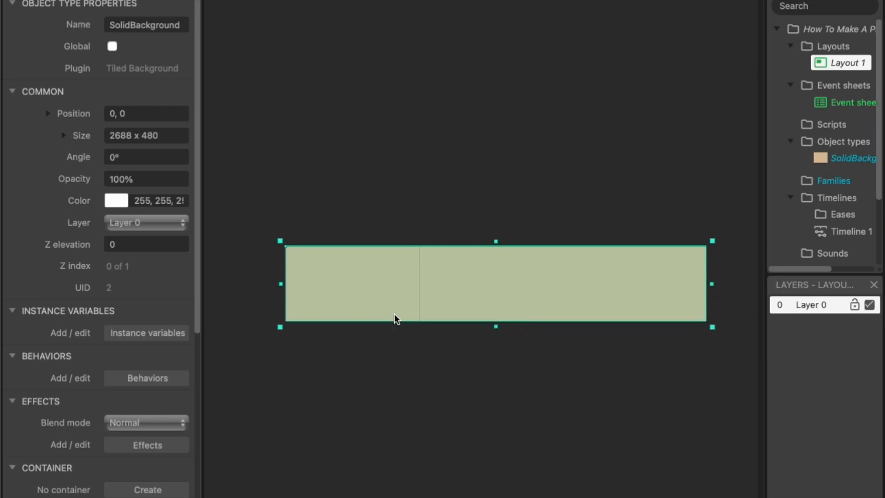
ctrl+scroll(392, 311, up, 6)
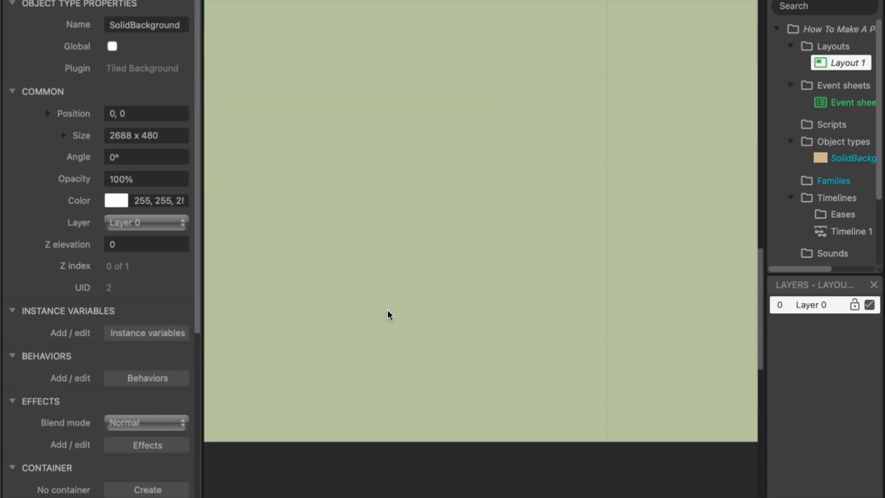
ctrl+scroll(388, 310, down, 5)
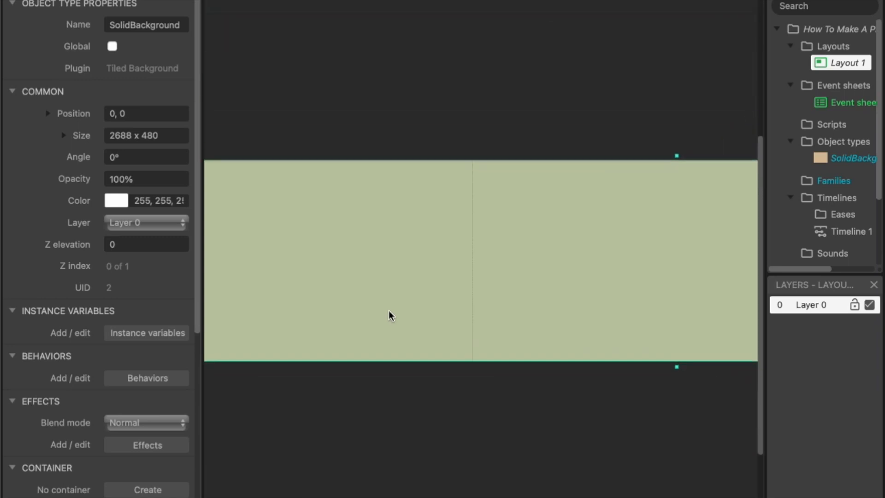
ctrl+scroll(389, 311, down, 5)
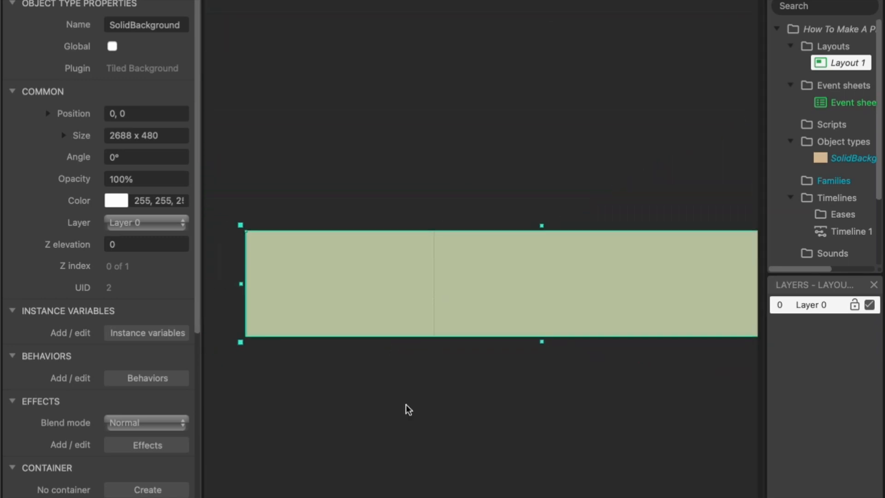
Lock the SolidBackground instance in the layout so that it cannot be selected or moved
scroll(480, 283, left, 1)
scroll(481, 284, right, 2)
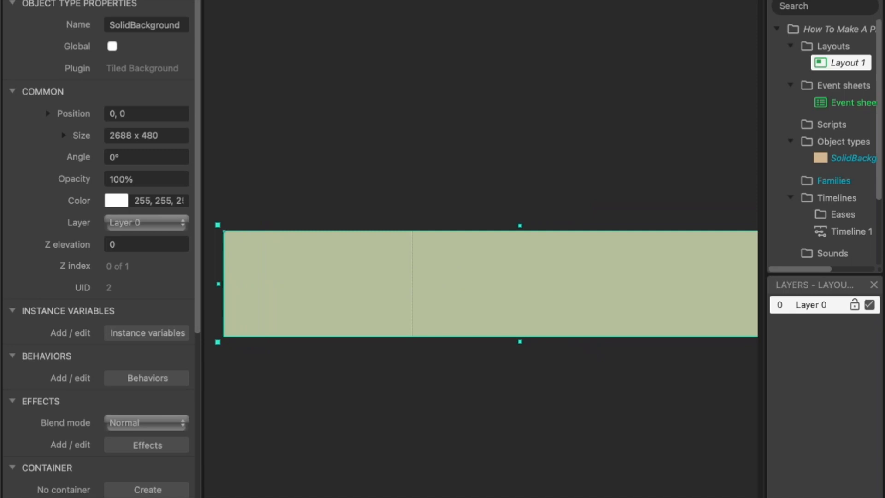
right_click(345, 278)
mouse_move(391, 114)
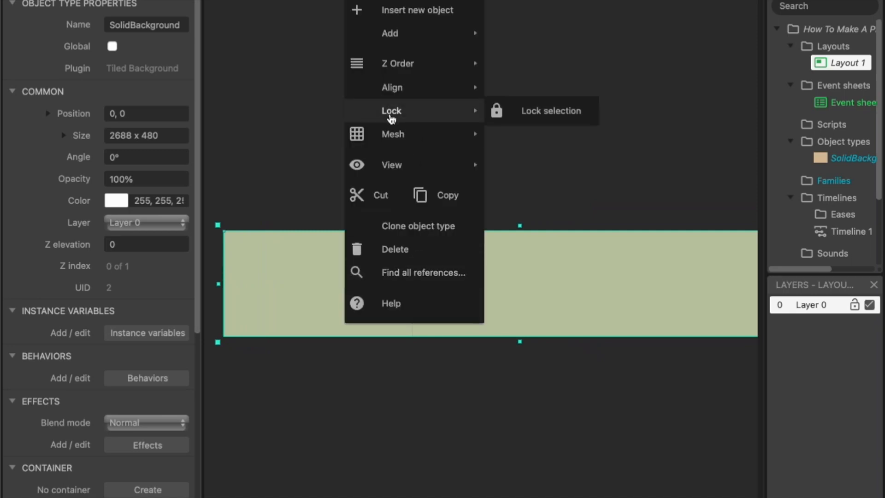
click(526, 117)
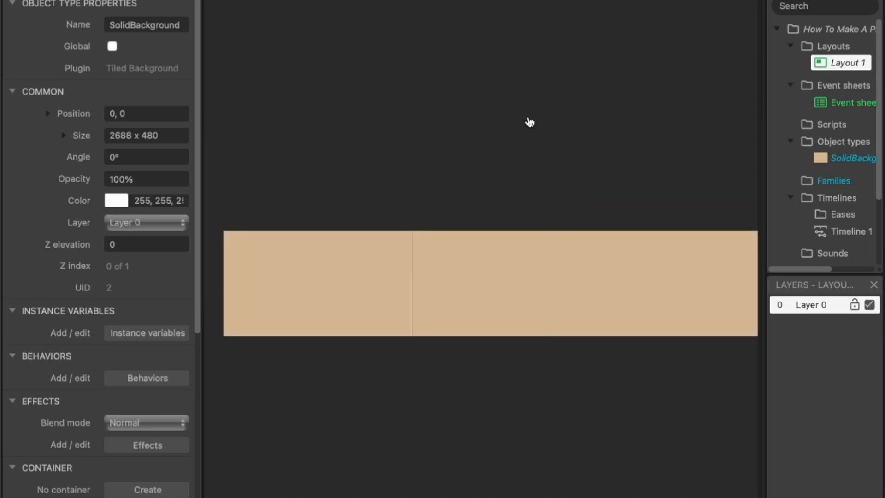
Insert a new Tiled Background object and place it on the layout at about 544, 224
right_click(323, 167)
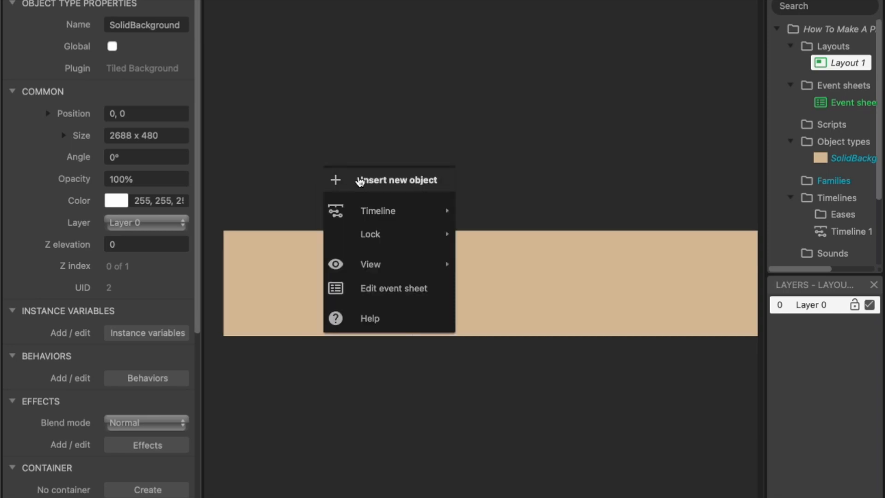
click(361, 180)
scroll(391, 242, down, 5)
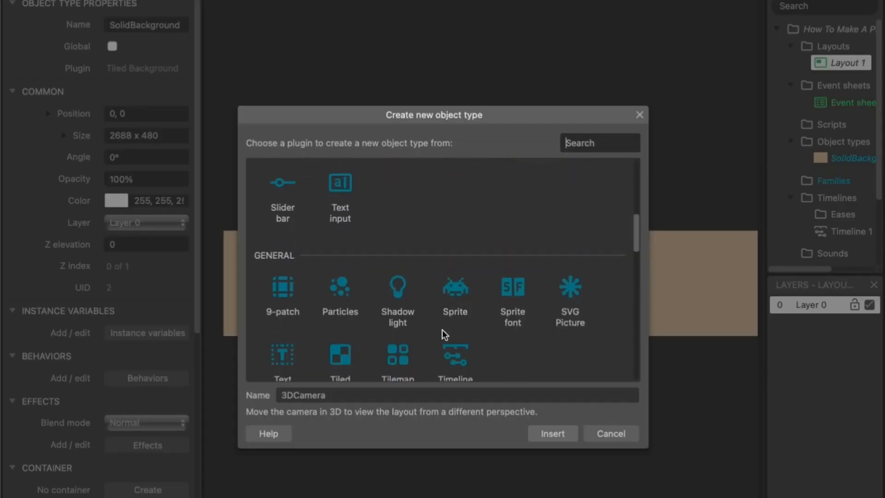
scroll(443, 304, down, 3)
click(338, 319)
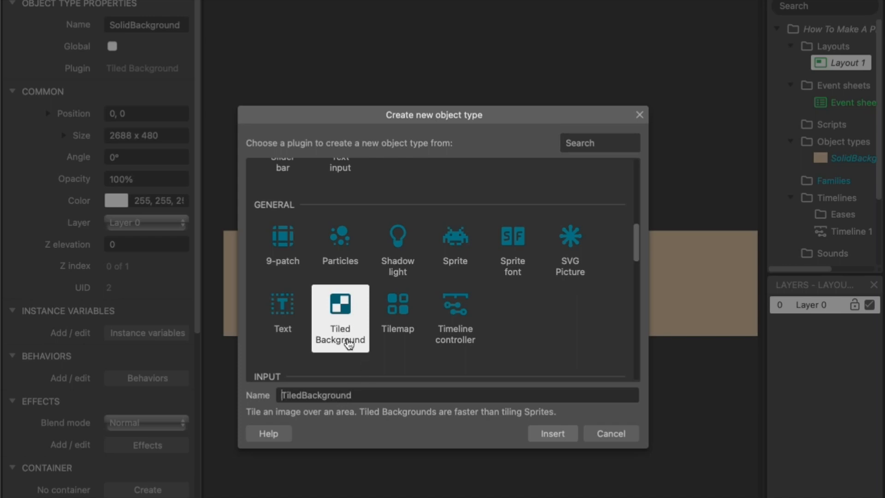
click(566, 440)
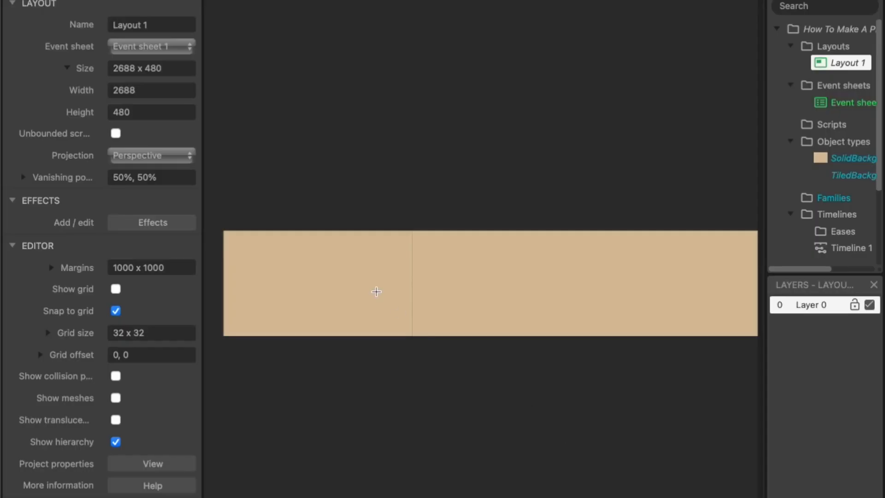
click(345, 279)
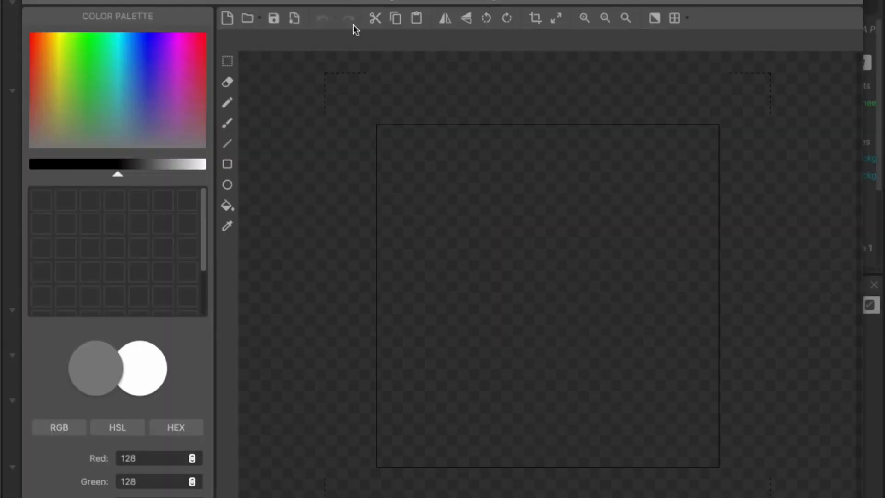
Load set1_tiles.png from the Backgrounds folder as the new tiled background's image and close the image editor
click(247, 19)
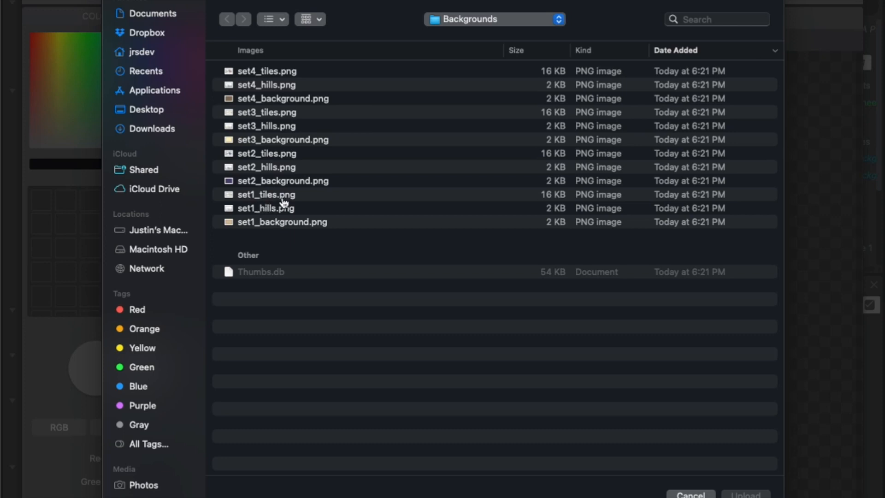
click(259, 202)
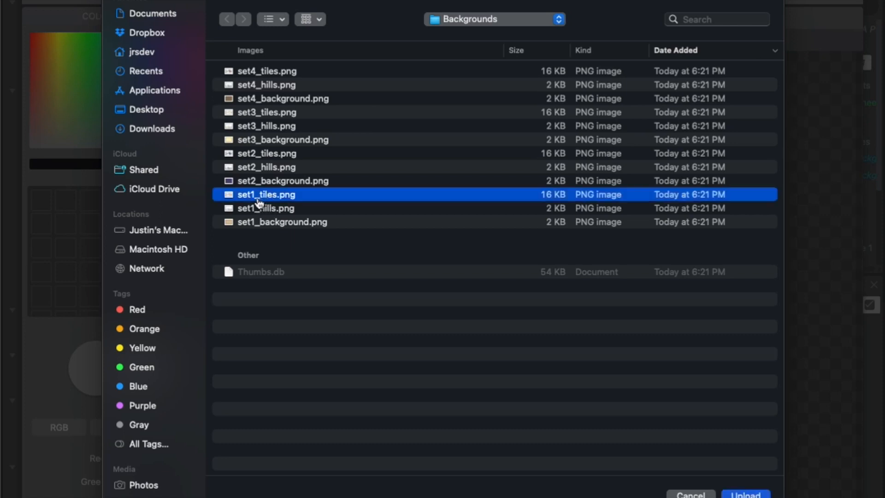
click(746, 495)
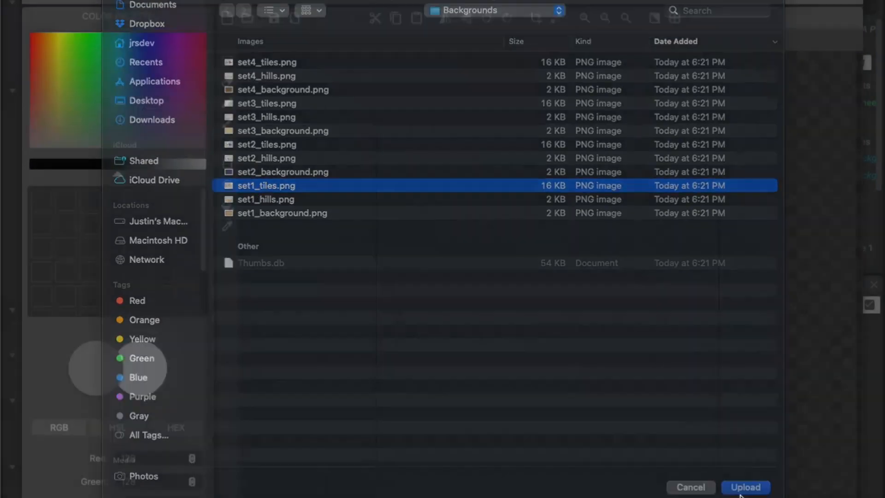
scroll(408, 348, down, 5)
scroll(409, 348, up, 4)
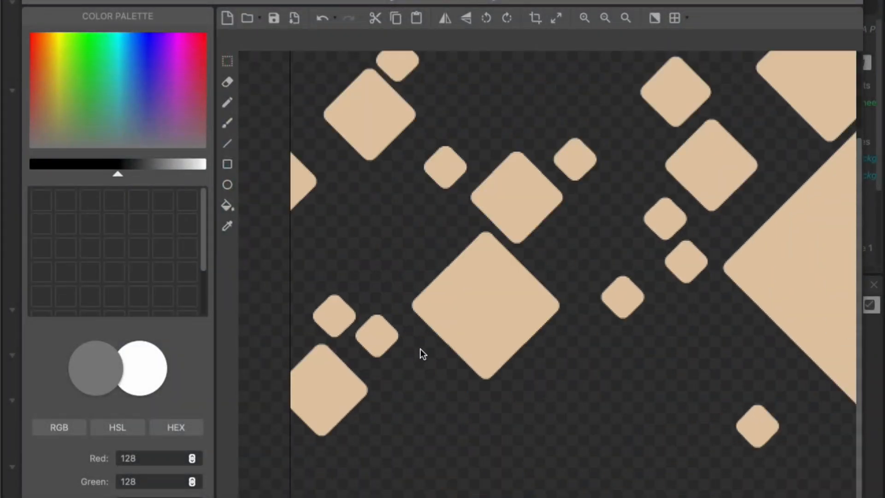
scroll(420, 348, down, 2)
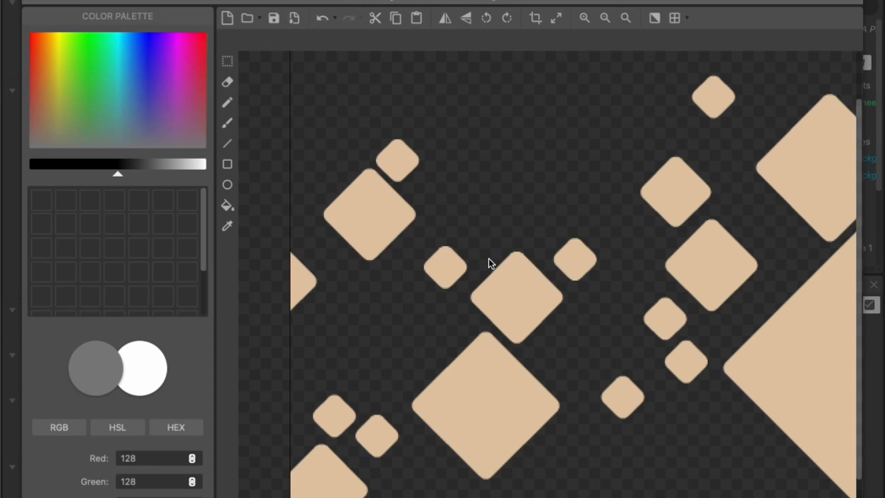
click(851, 14)
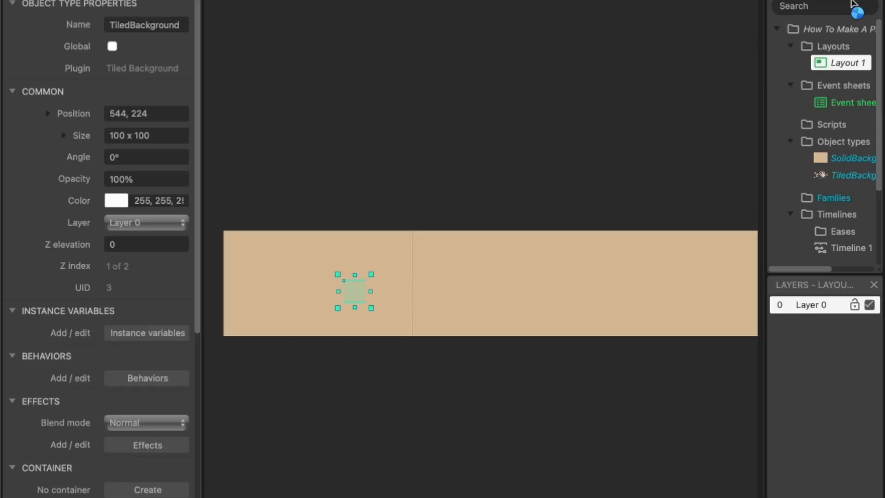
Move the diamond-patterned tiled background to 0, 0 and stretch it to 2688 x 480 to cover the layout
drag(348, 292, 643, 315)
drag(345, 312, 341, 340)
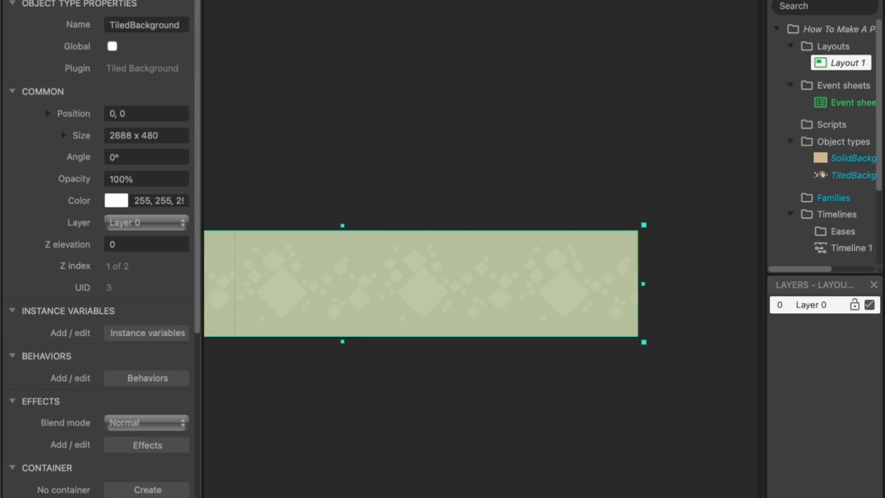
scroll(479, 283, left, 5)
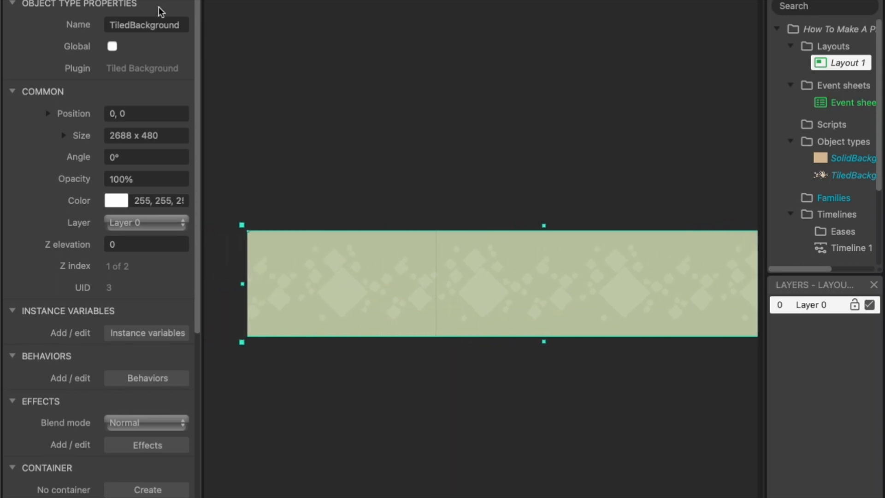
Rename the diamond-patterned tiled background as DiamondBackground and deselect it
click(162, 20)
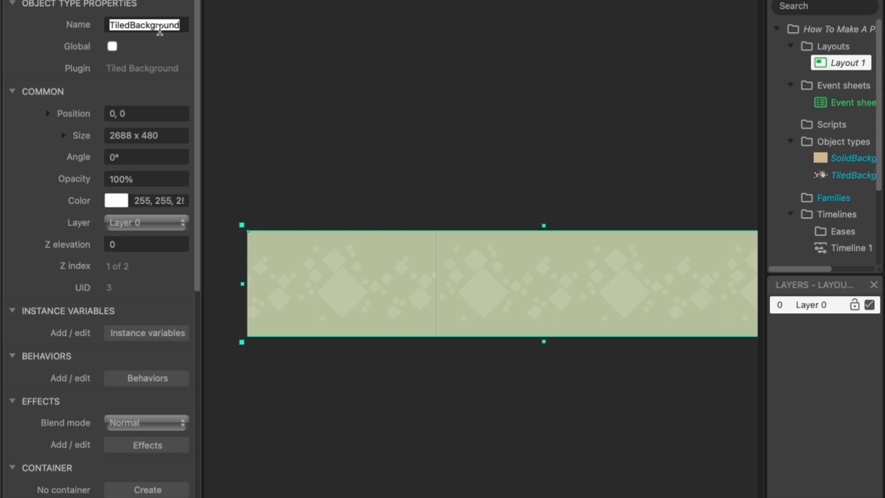
text(Diamond)
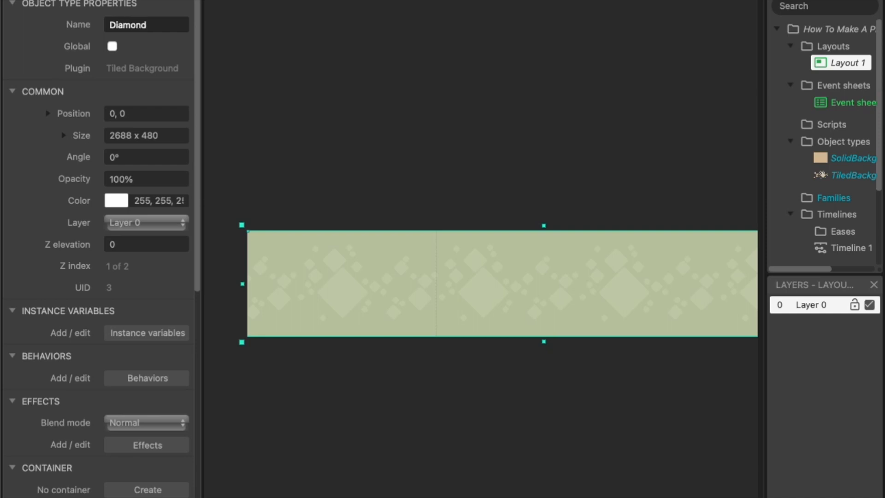
text( Background)
key(Return)
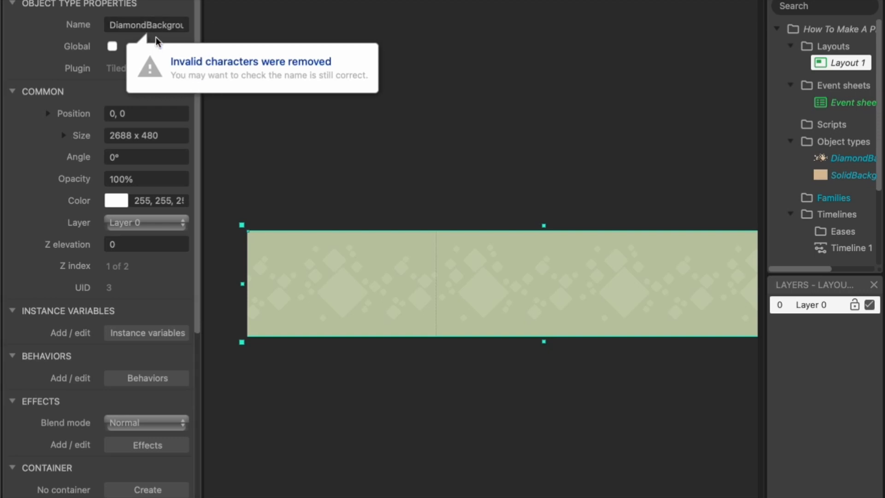
click(604, 104)
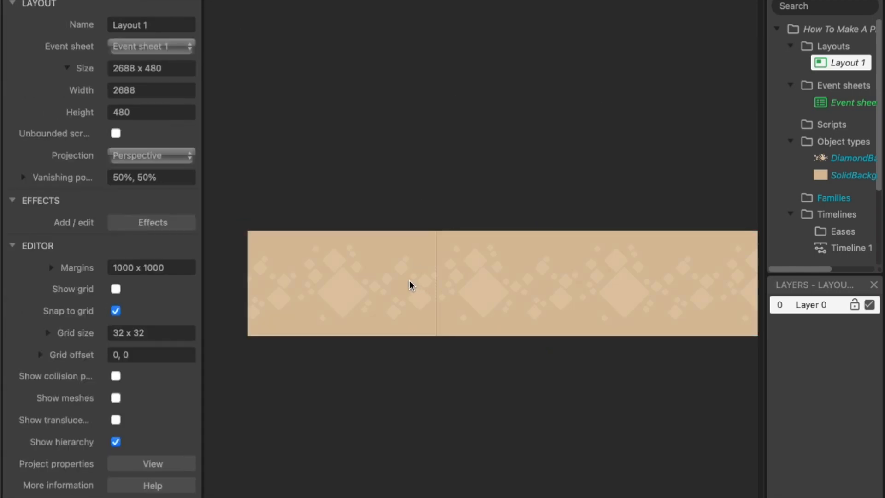
Insert another Tiled Background object and place it in the empty area above the layout
right_click(378, 180)
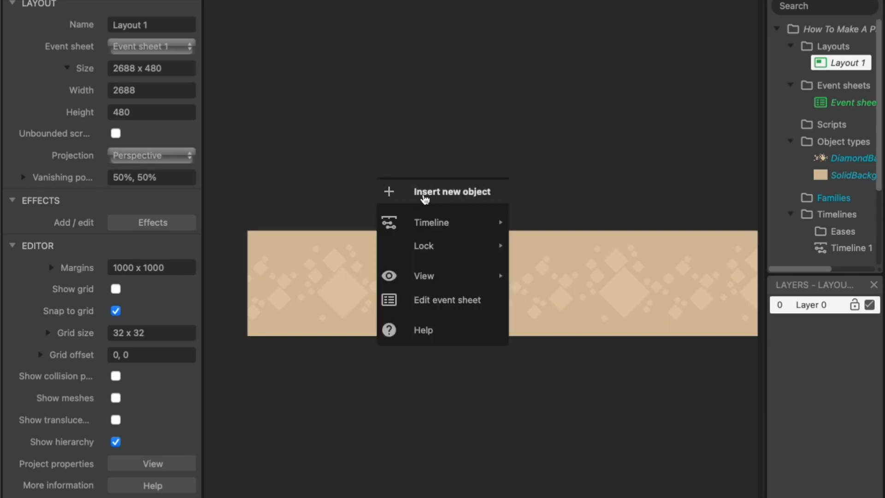
click(422, 193)
scroll(397, 254, down, 10)
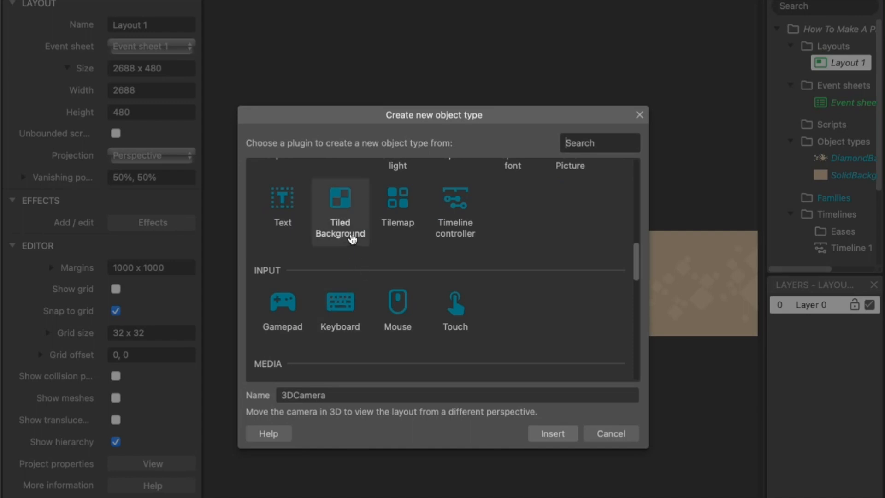
click(352, 233)
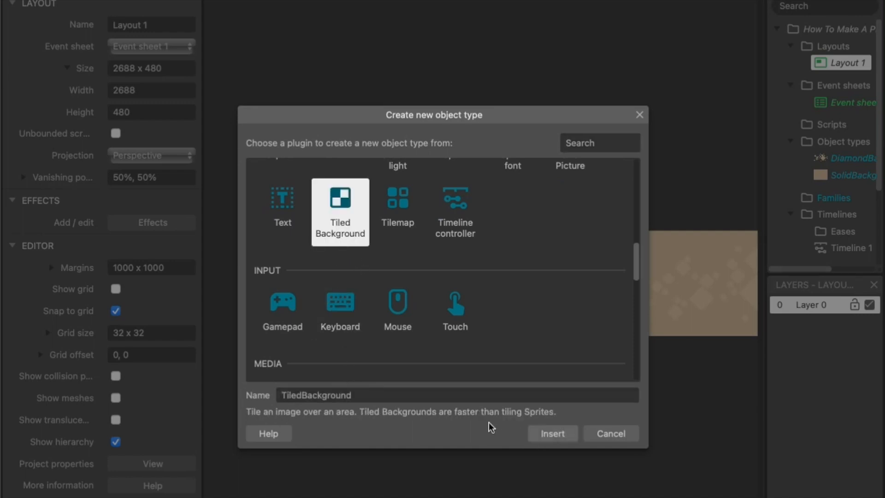
click(558, 438)
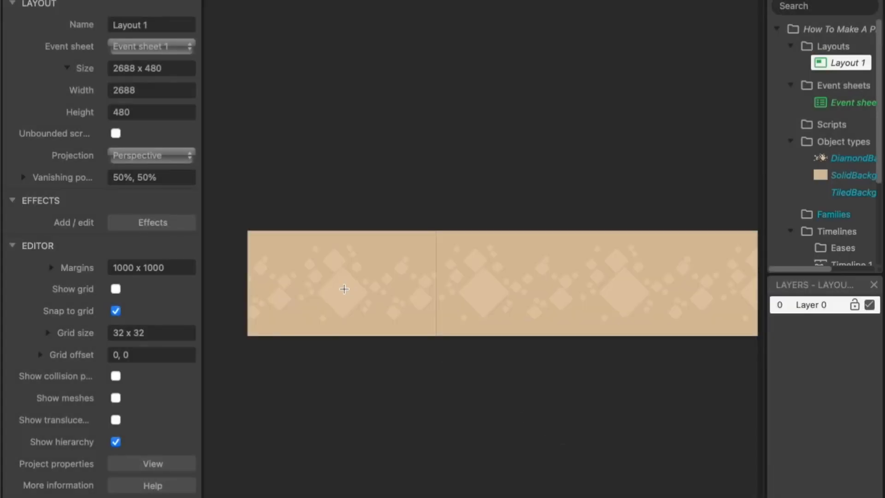
click(334, 148)
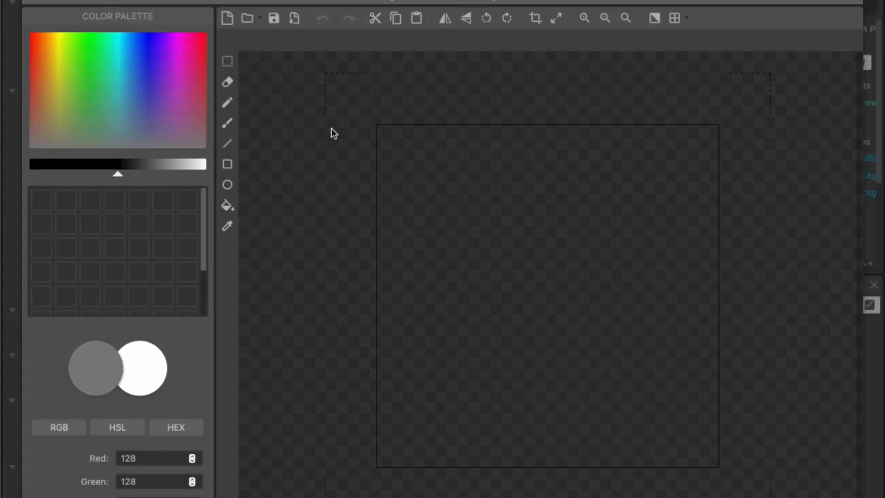
Load set1_hills.png as the new tiled background's image, close the image editor and move the object to 352, -416
click(248, 19)
click(270, 211)
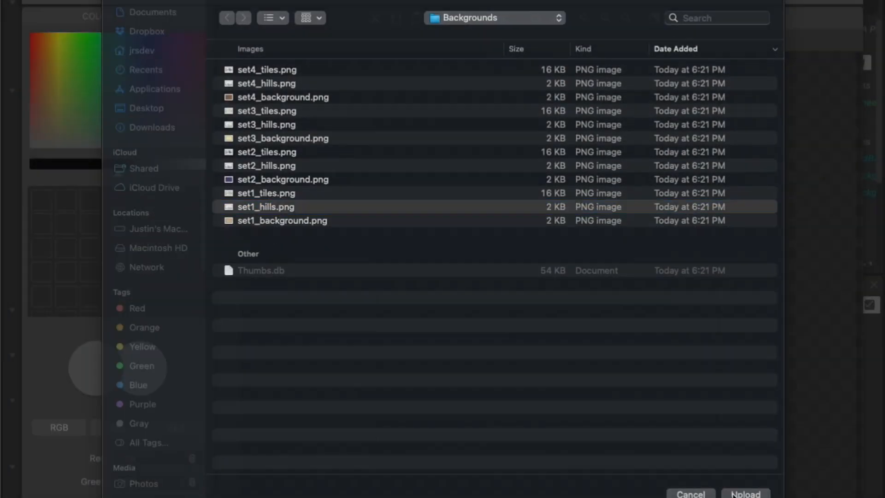
click(735, 494)
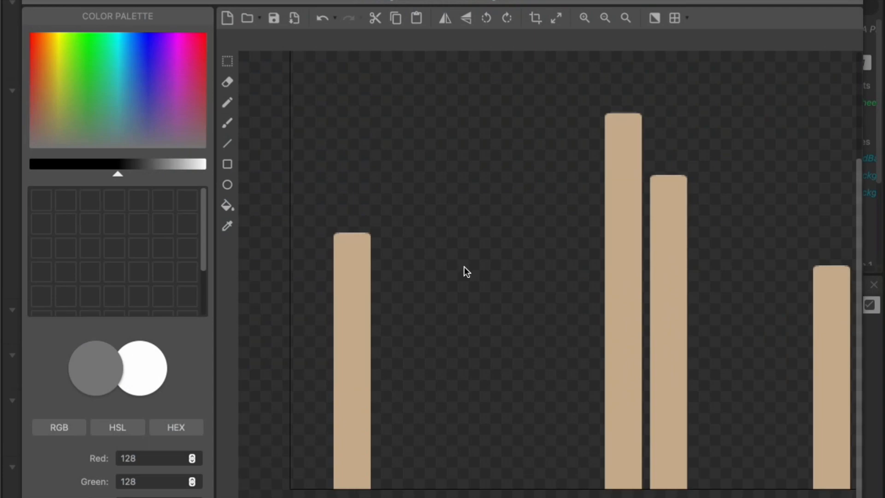
scroll(464, 267, up, 10)
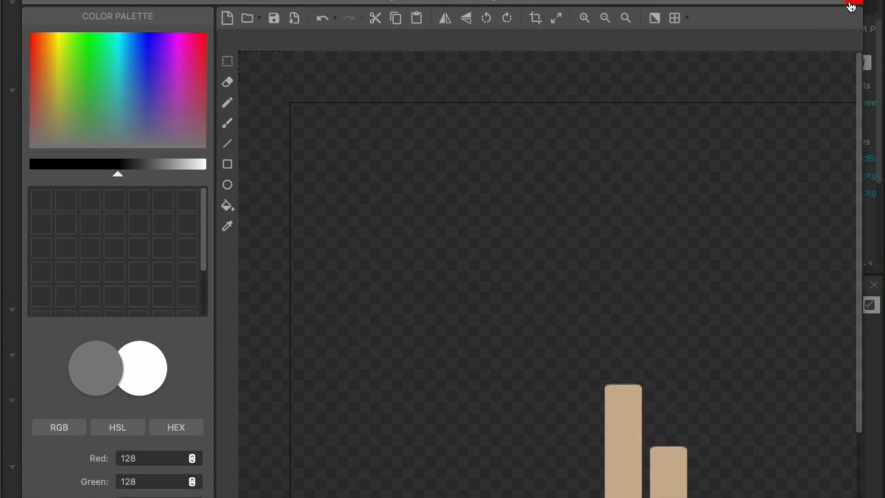
click(851, 6)
drag(342, 131, 335, 155)
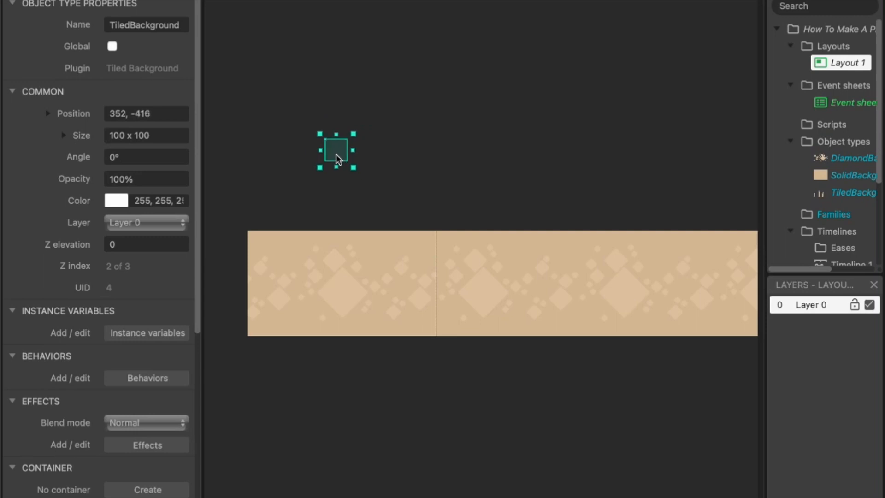
Select the DiamondBackground instance covering the layout and lock it in place
mouse_move(348, 300)
mouse_down()
mouse_move(356, 283)
mouse_move(377, 300)
mouse_move(348, 300)
mouse_up()
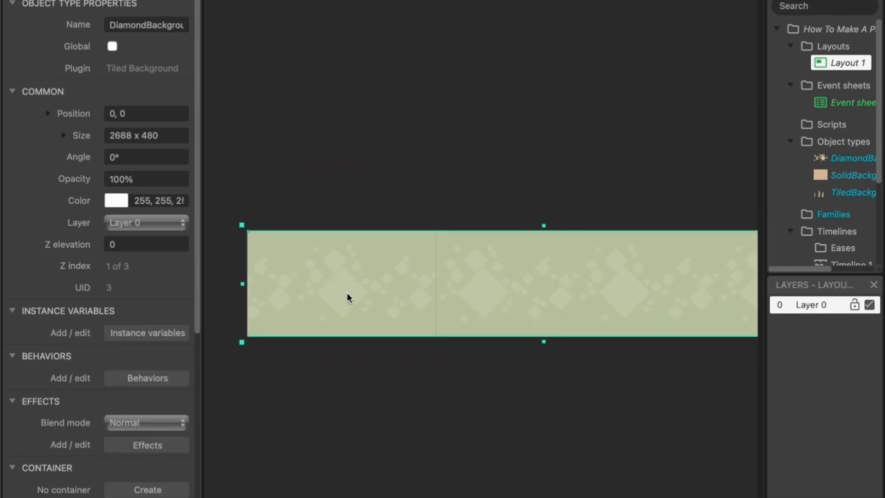
right_click(347, 292)
mouse_move(395, 112)
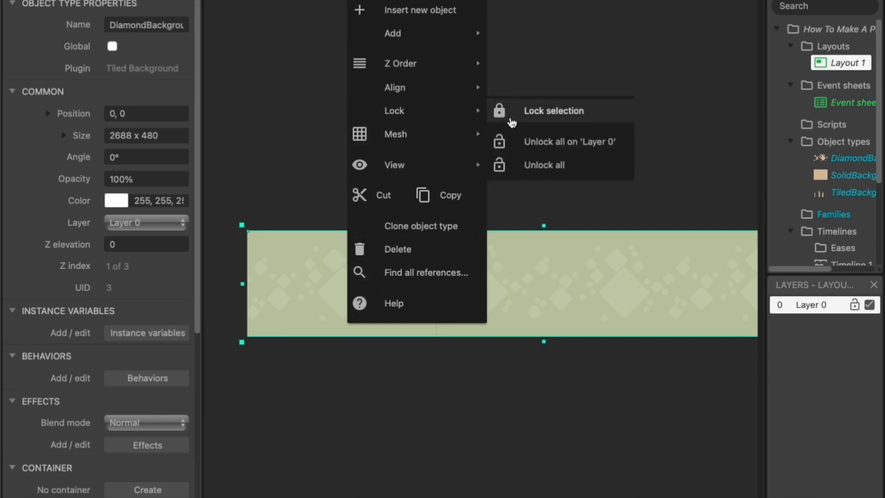
click(512, 122)
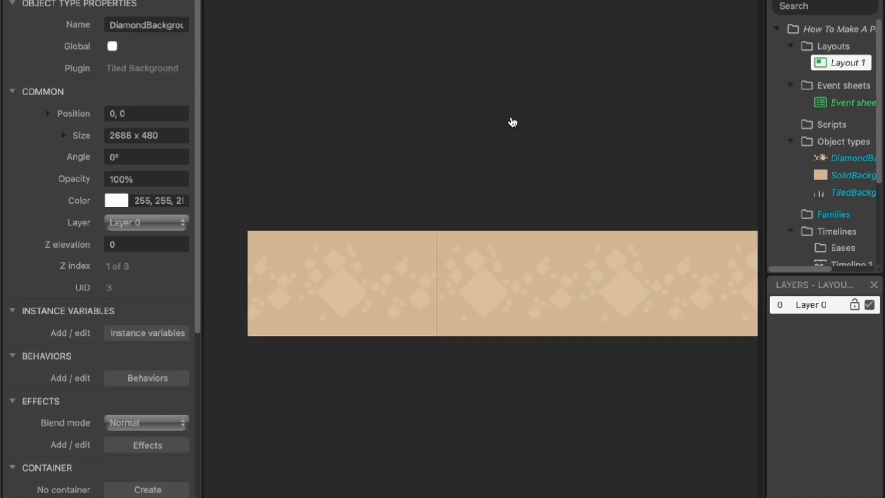
Move the hills tiled background to 0, 0 and stretch it to 2688 x 480 to cover the layout
click(334, 161)
drag(337, 151, 634, 342)
scroll(328, 435, left, 5)
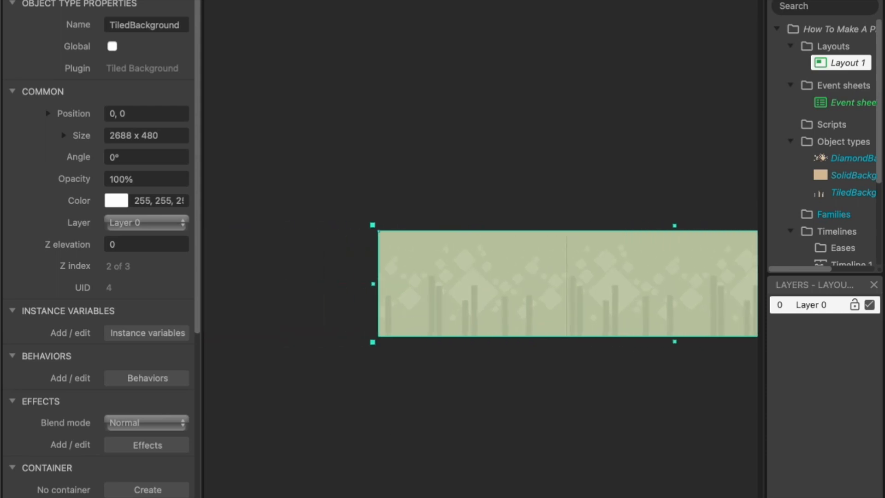
Lock the hills tiled background in place on the layout
right_click(353, 259)
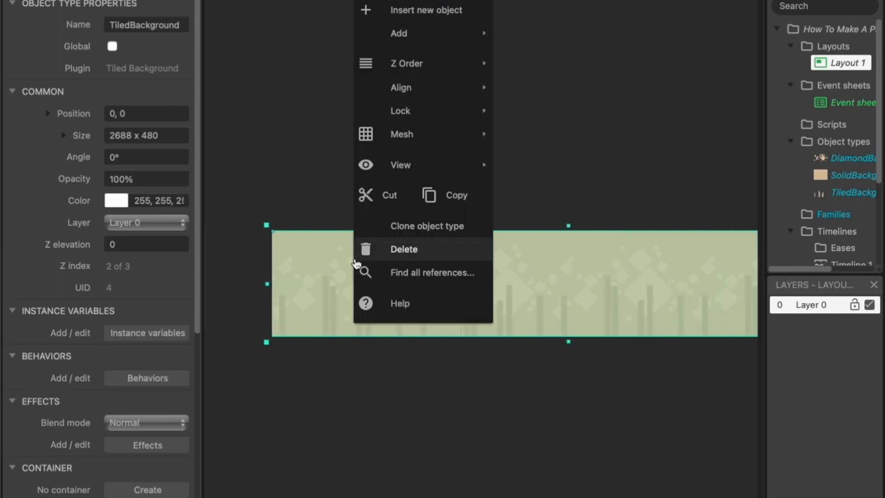
mouse_move(403, 110)
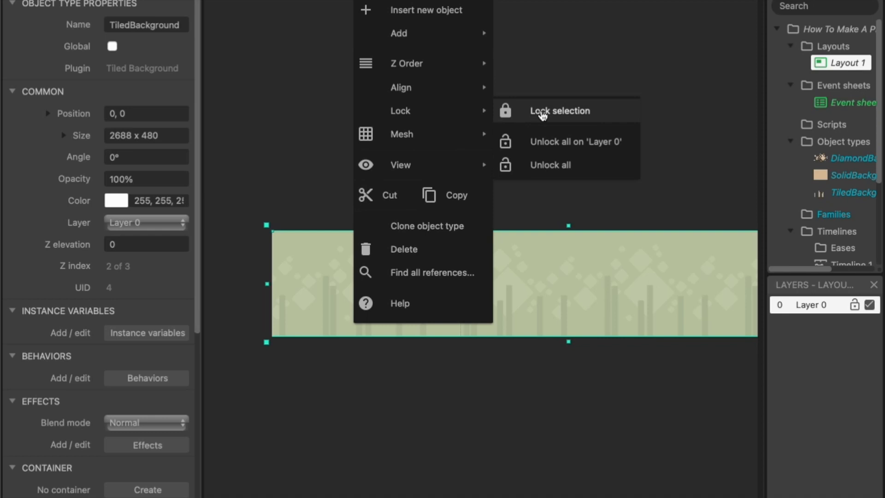
click(536, 113)
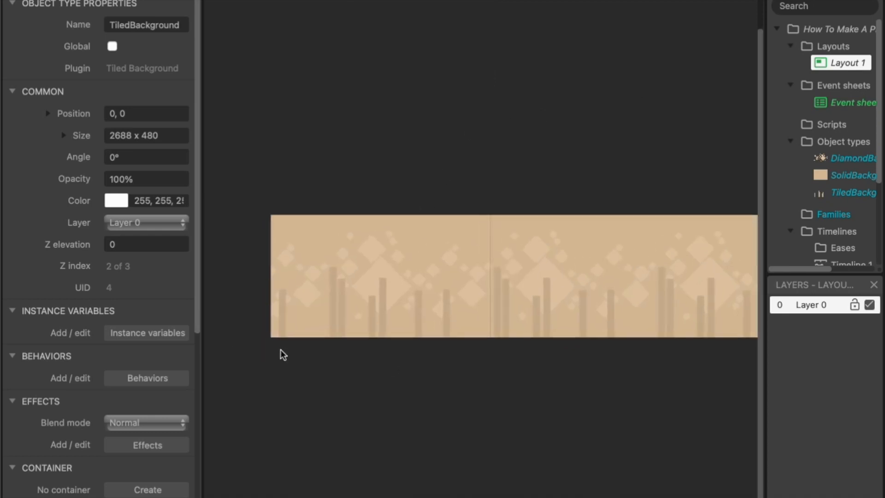
Examine the stacked solid, diamond and hills backgrounds across the layout, both up close and as a whole
ctrl+scroll(281, 350, up, 5)
ctrl+scroll(341, 304, down, 3)
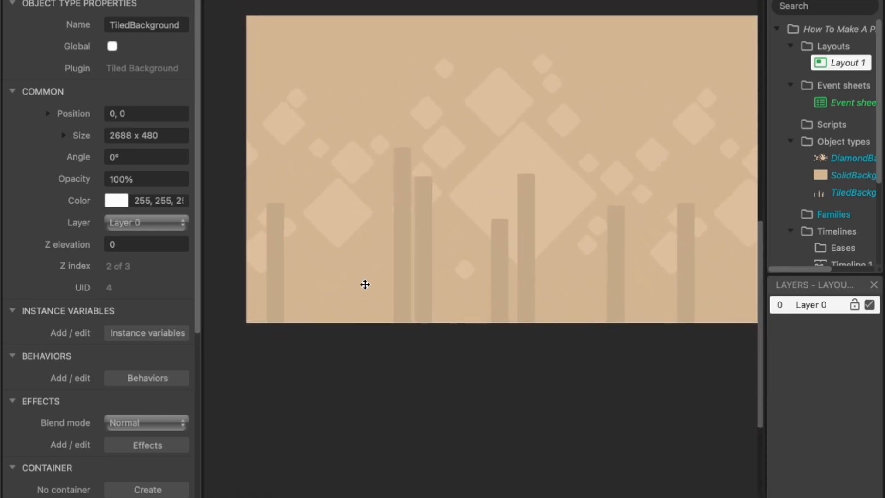
middle_drag(351, 350, 255, 374)
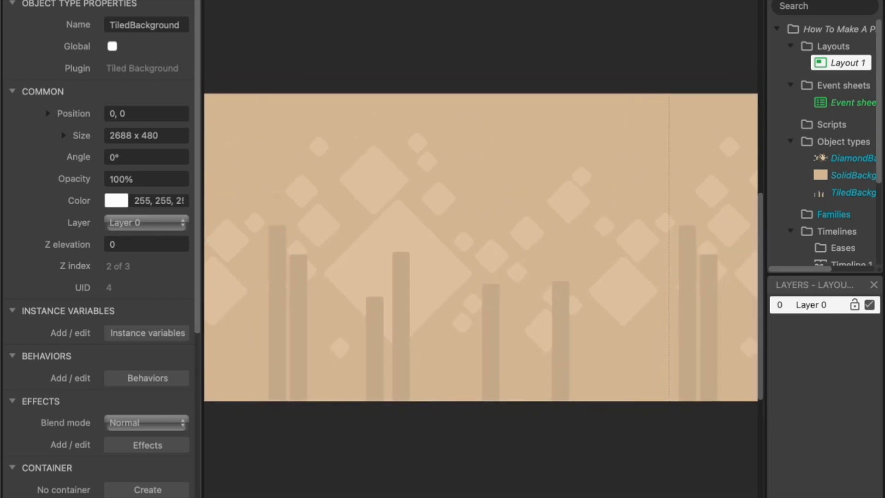
middle_drag(415, 277, 499, 266)
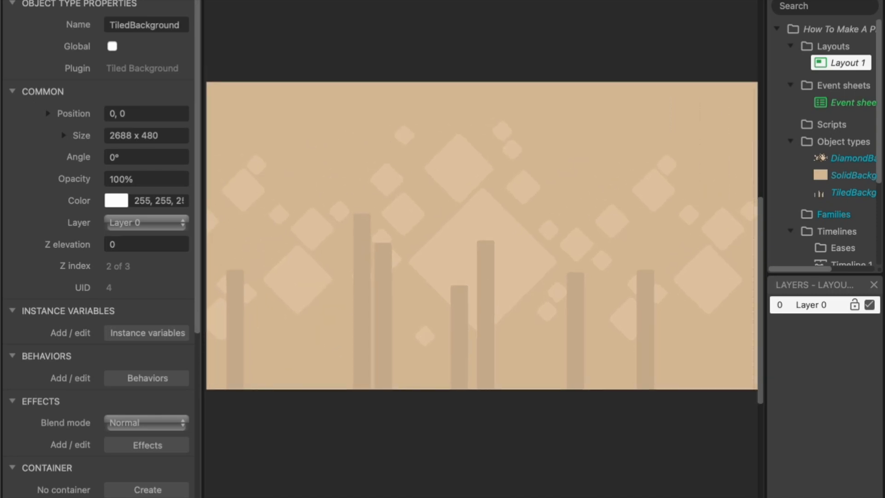
scroll(322, 366, up, 2)
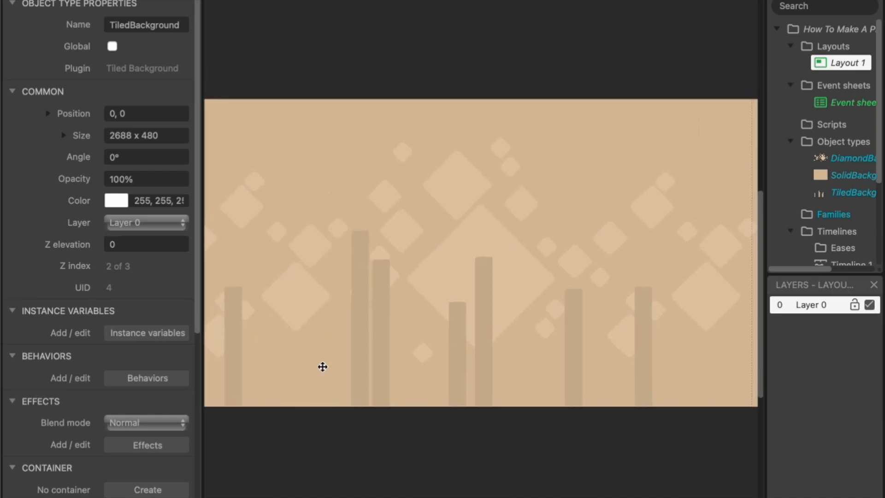
mouse_move(325, 371)
middle_down()
mouse_move(358, 300)
mouse_move(382, 350)
mouse_move(350, 371)
mouse_move(328, 374)
mouse_move(277, 347)
mouse_move(166, 370)
mouse_move(317, 358)
middle_up()
ctrl+scroll(317, 359, down, 5)
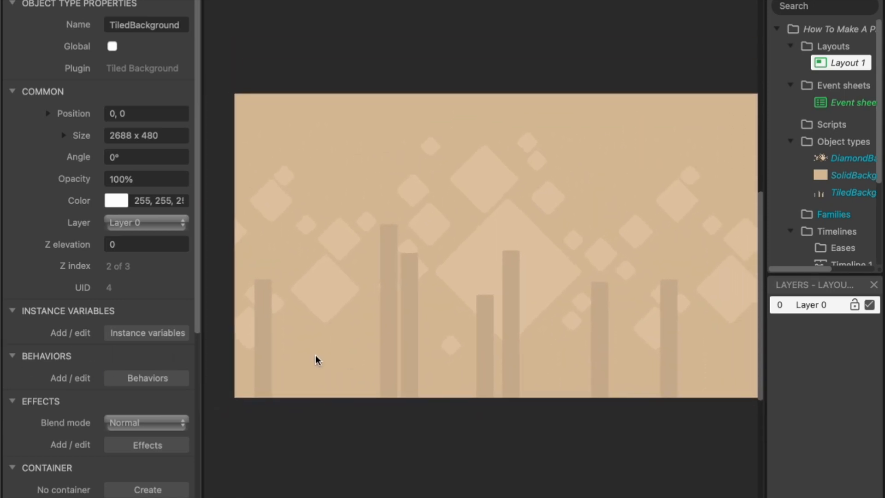
ctrl+scroll(302, 358, down, 1)
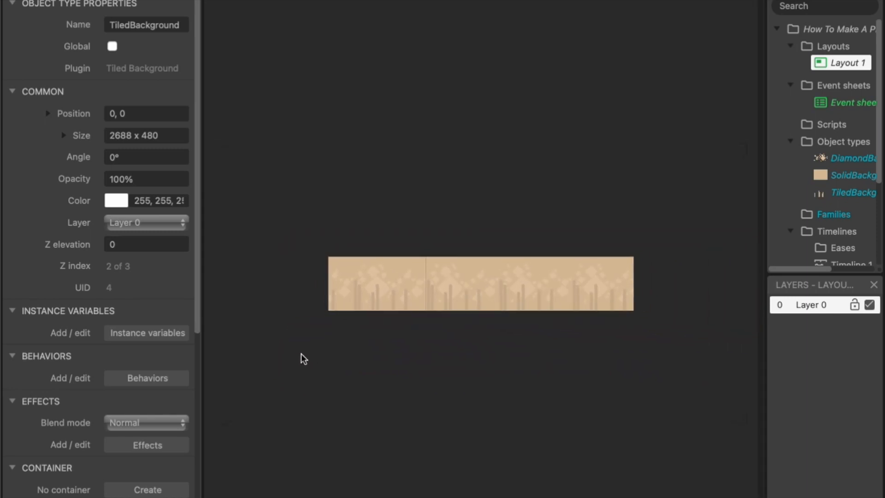
ctrl+scroll(303, 358, up, 3)
middle_drag(382, 397, 271, 378)
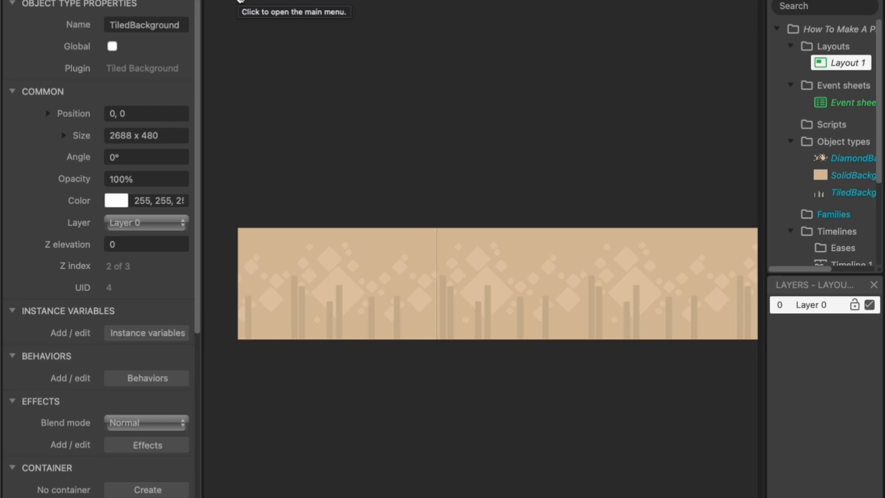
Review the project's save locations and the cloud save services, keeping Google Drive selected, and close the dialog without saving
click(240, 1)
mouse_move(254, 25)
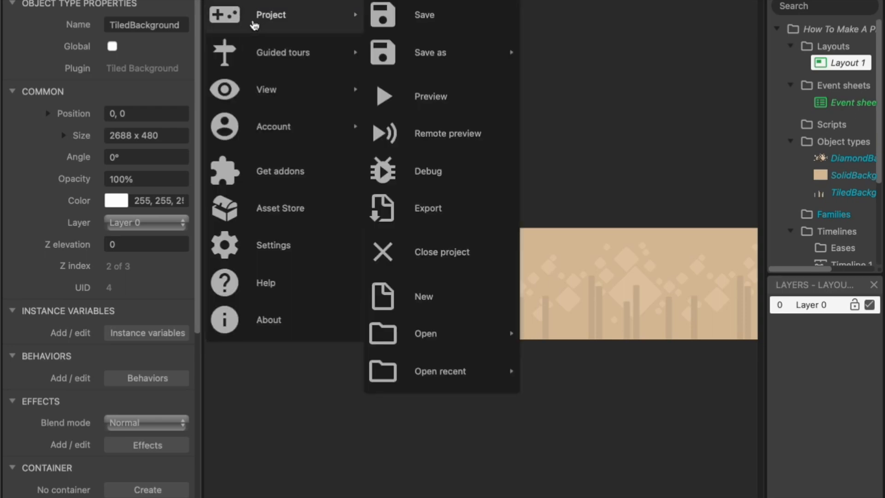
mouse_move(409, 53)
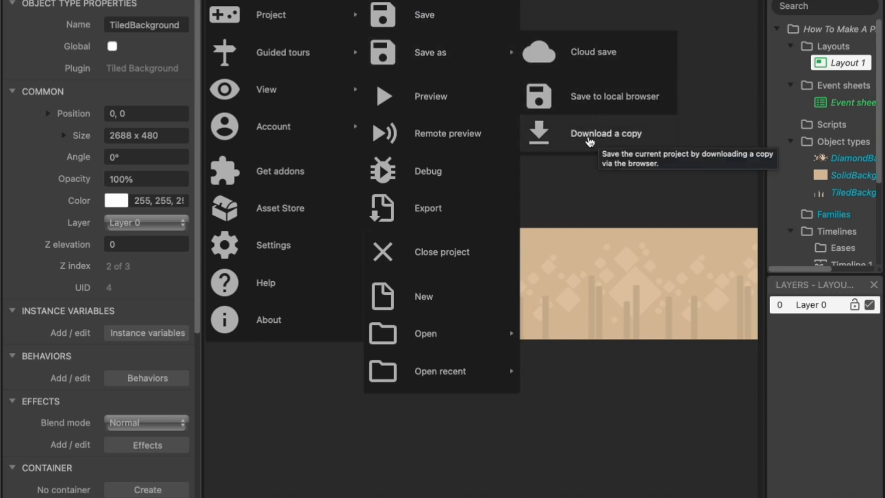
click(584, 64)
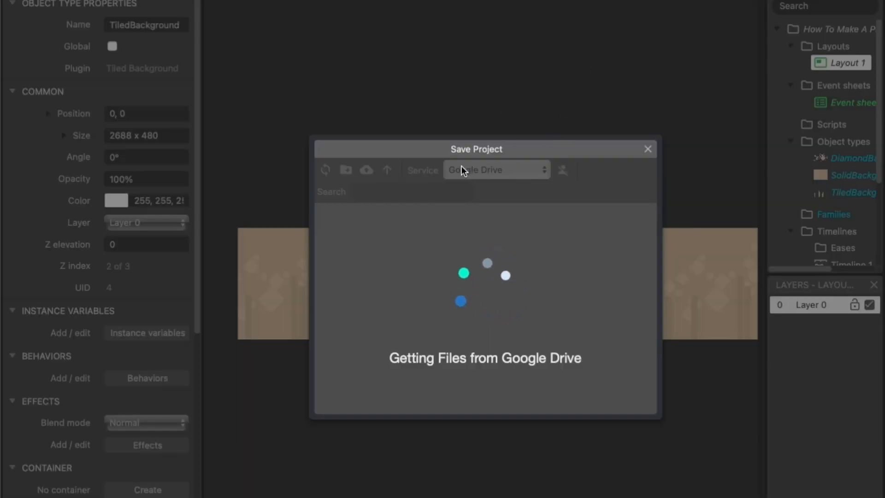
click(496, 173)
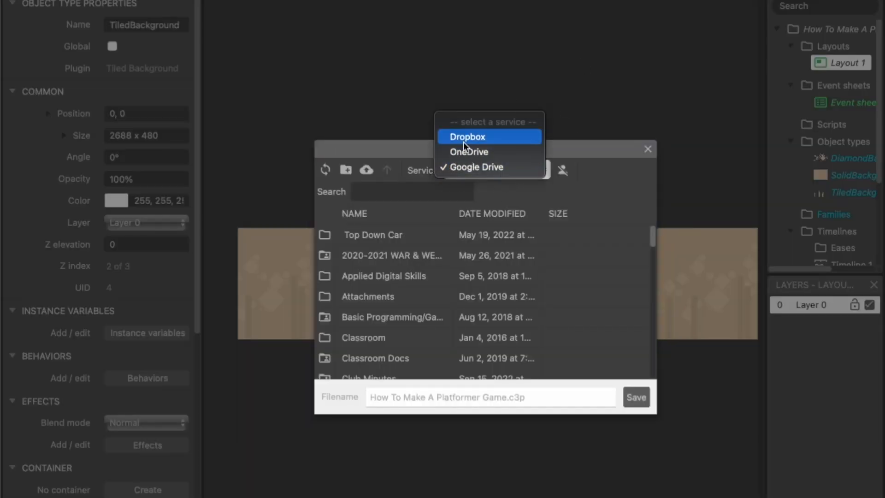
click(463, 172)
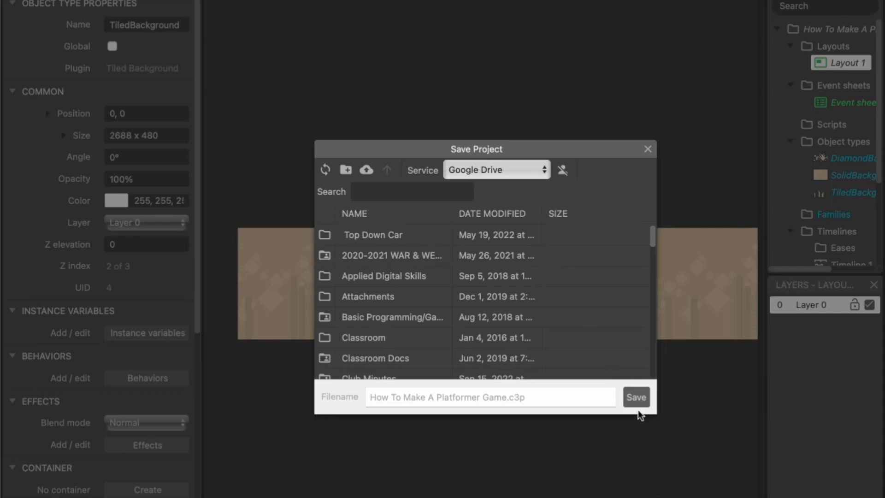
click(648, 149)
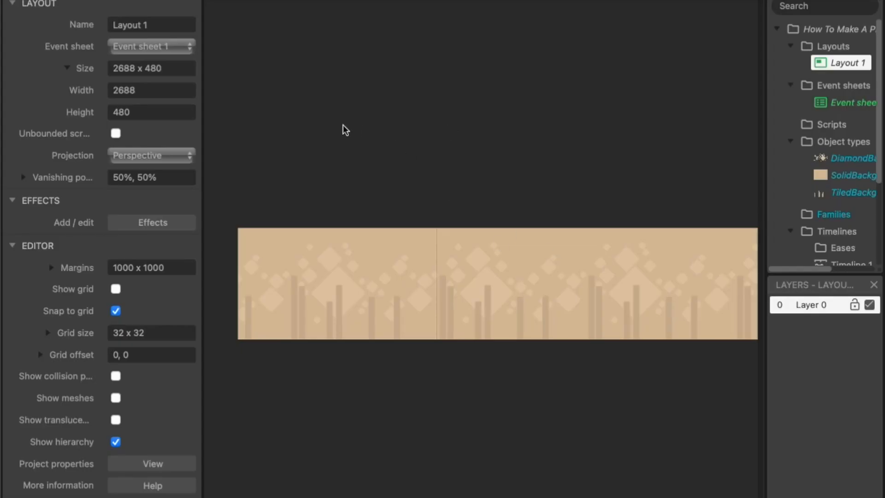